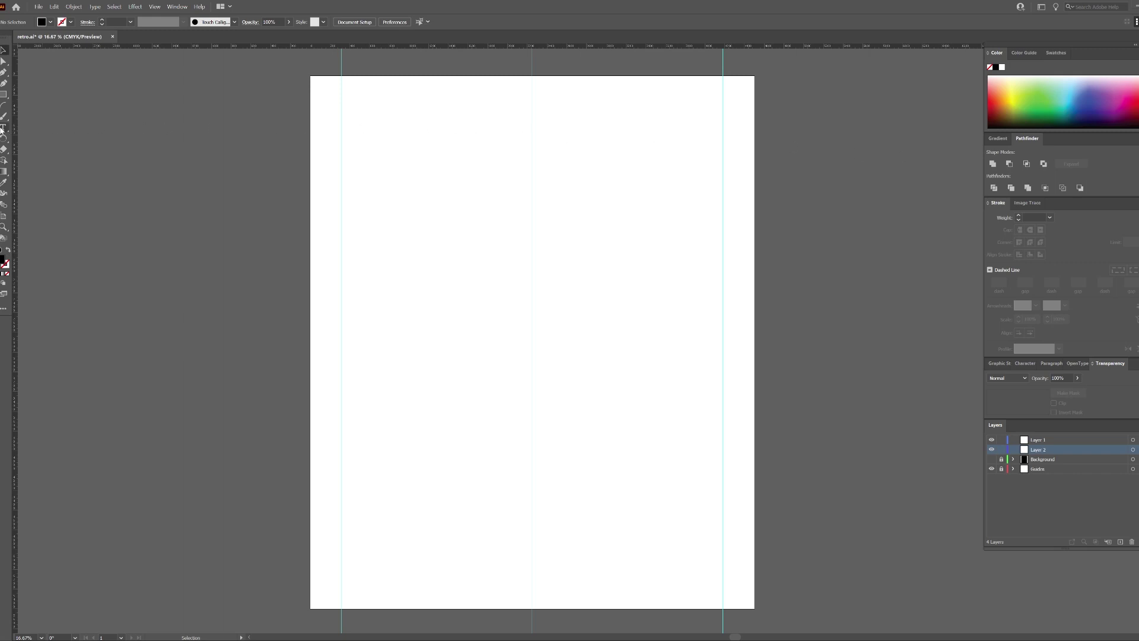
Step: Type BROOKLYN in a text area on the artboard and set it in nevis Bold
{"action": "left_click", "coordinate": [3, 128]}
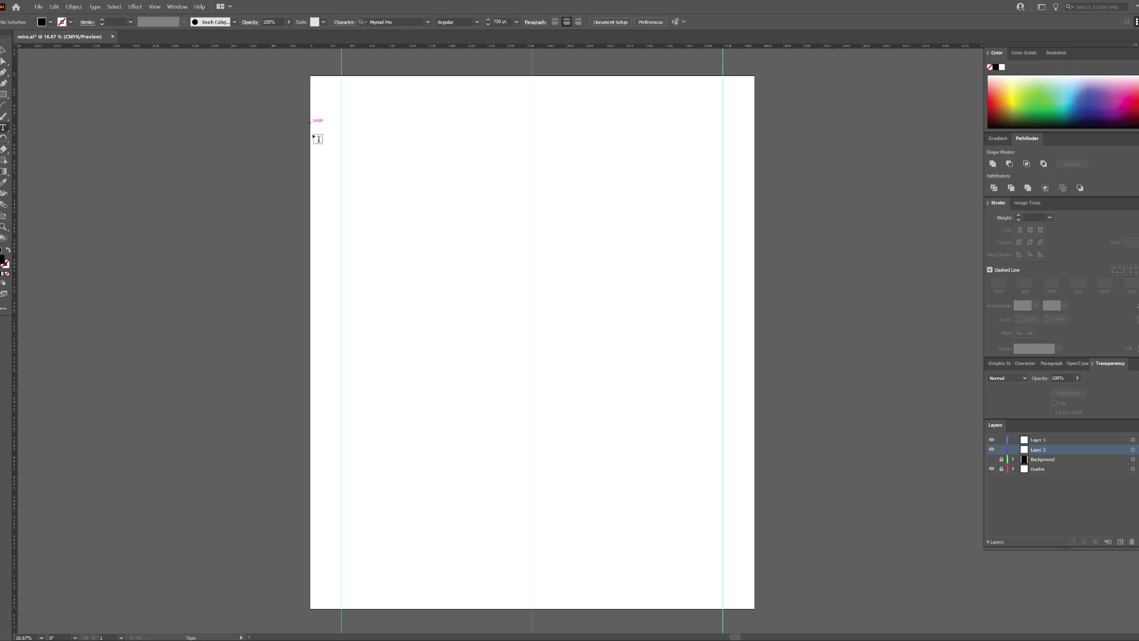
{"action": "left_click_drag", "start_coordinate": [310, 135], "coordinate": [754, 340]}
{"action": "type", "text": "BROOKLYN"}
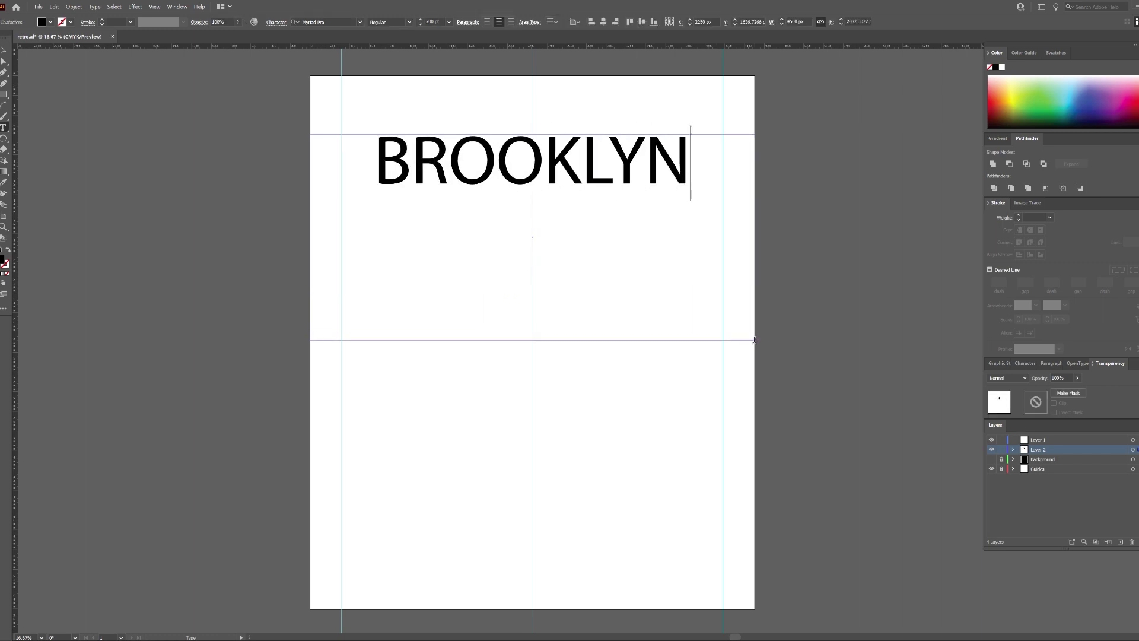
{"action": "key", "text": "ctrl+a"}
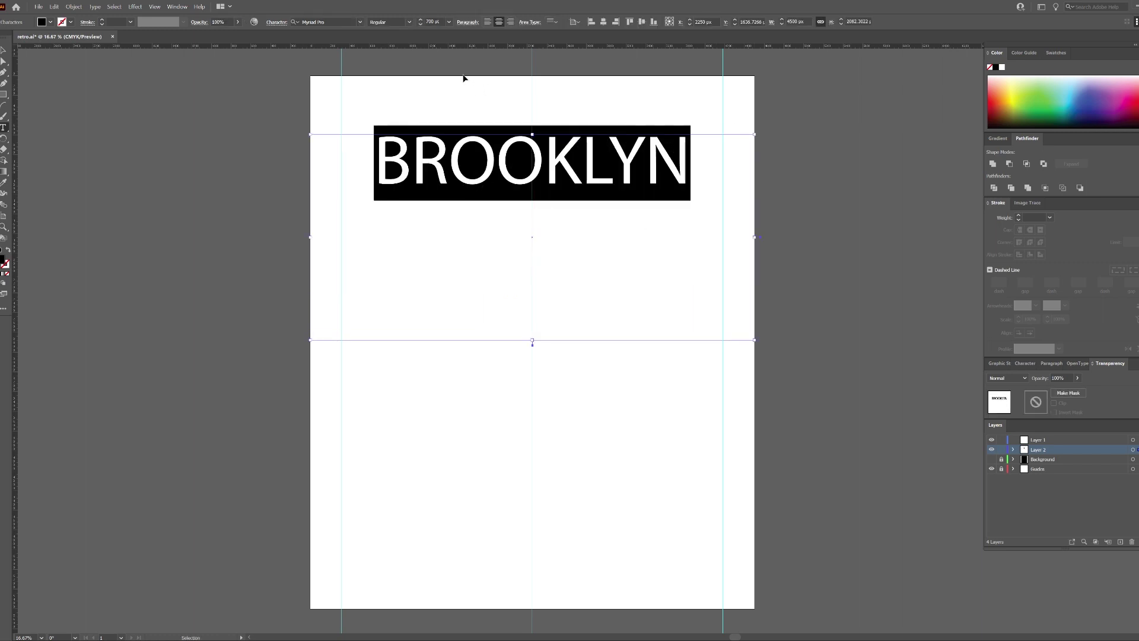
{"action": "left_click", "coordinate": [360, 22]}
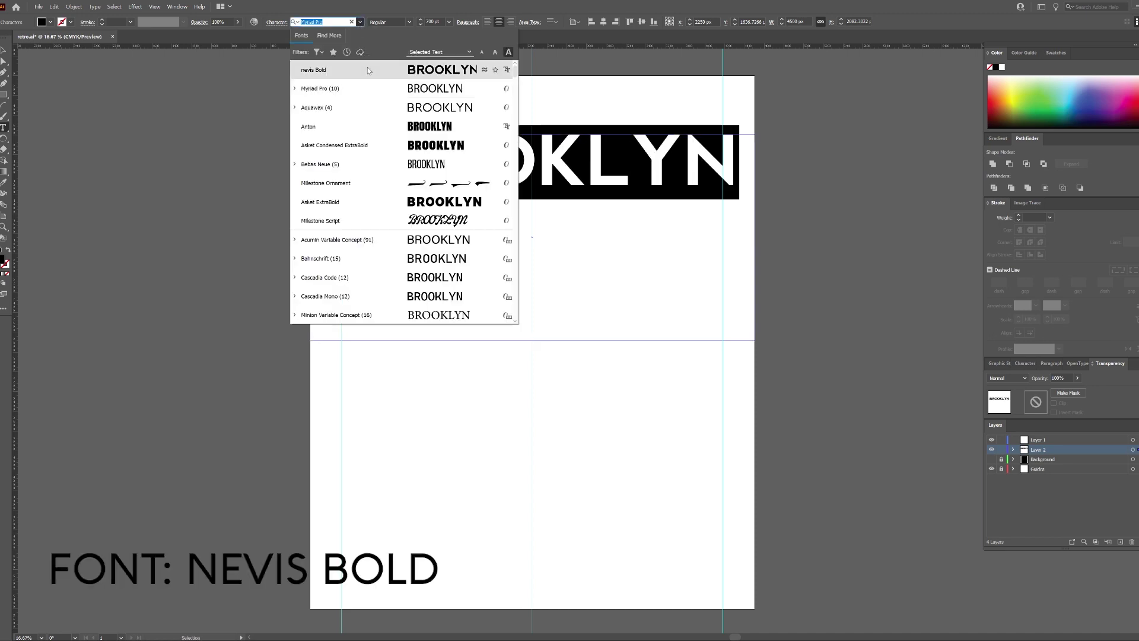
{"action": "left_click", "coordinate": [368, 68]}
{"action": "key", "text": "Escape"}
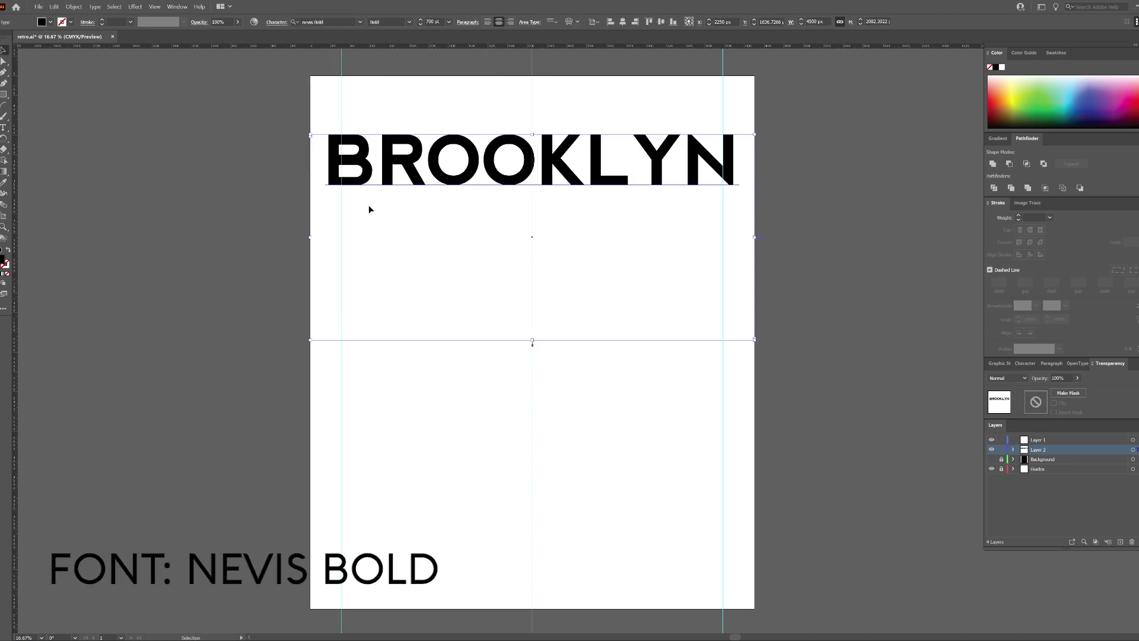
Step: Convert BROOKLYN to outlines, squash it shorter and move it up, then zoom in on it
{"action": "right_click", "coordinate": [493, 171]}
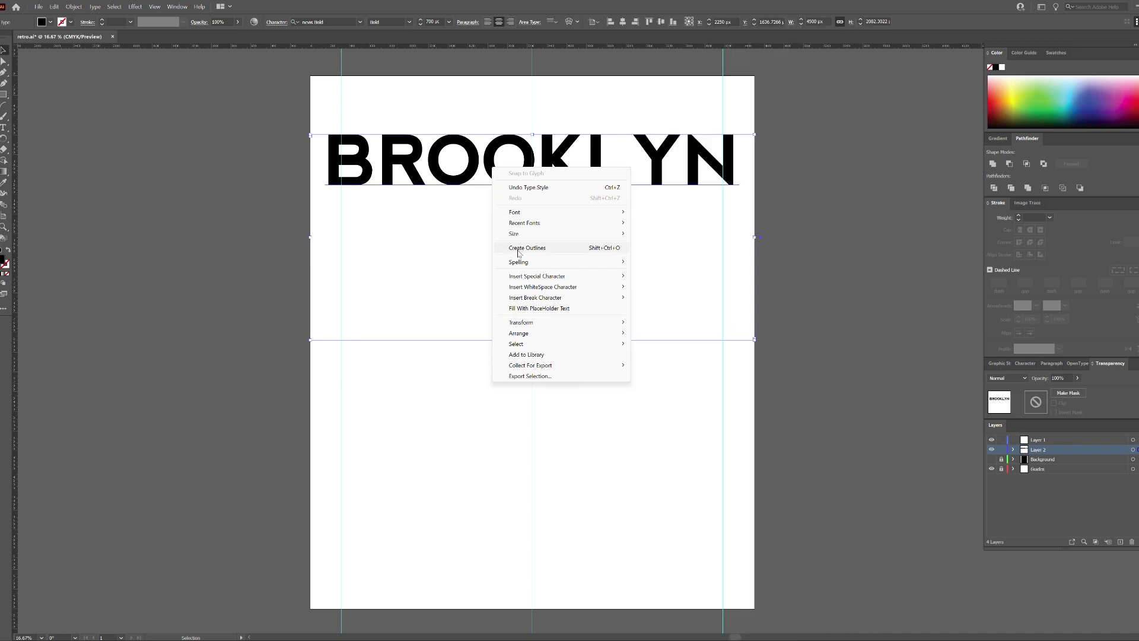
{"action": "left_click", "coordinate": [528, 248]}
{"action": "left_click", "coordinate": [592, 247]}
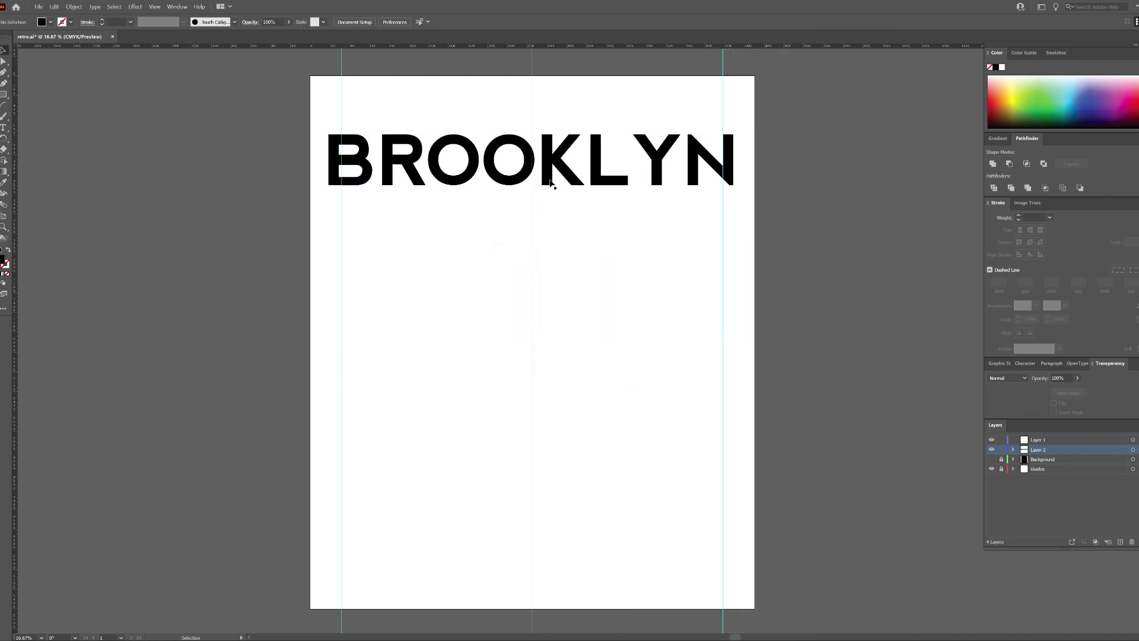
{"action": "left_click", "coordinate": [551, 185]}
{"action": "left_click_drag", "start_coordinate": [531, 187], "coordinate": [474, 128]}
{"action": "left_click", "coordinate": [480, 222]}
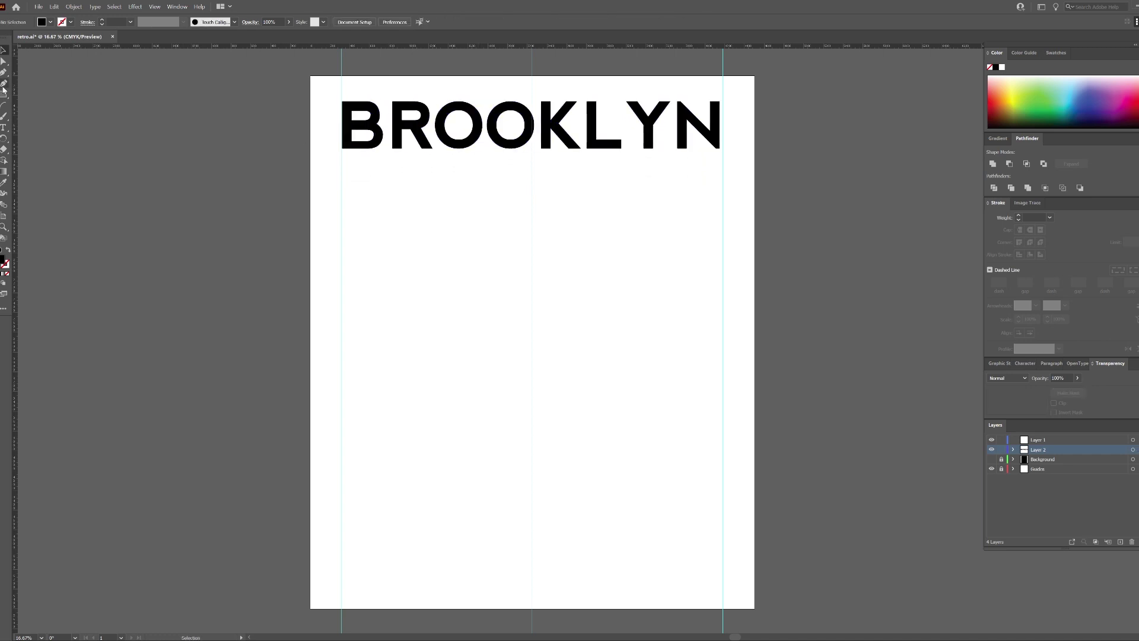
{"action": "key", "text": "ctrl+plus"}
{"action": "scroll", "coordinate": [320, 208], "scroll_direction": "up", "scroll_amount": 6}
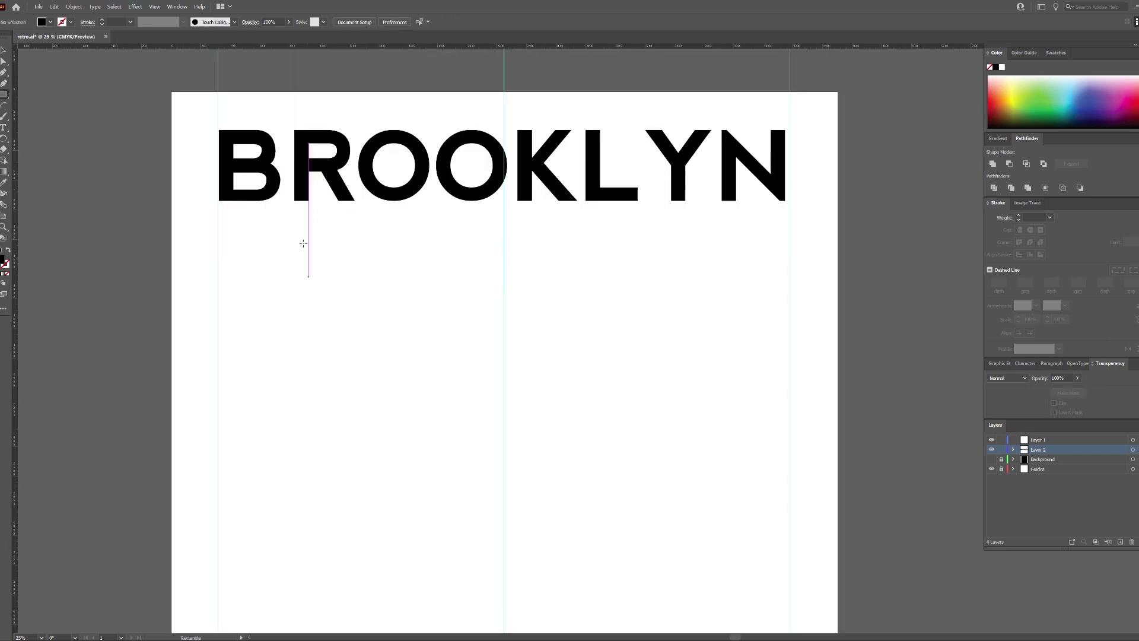
{"action": "key", "text": "ctrl+plus"}
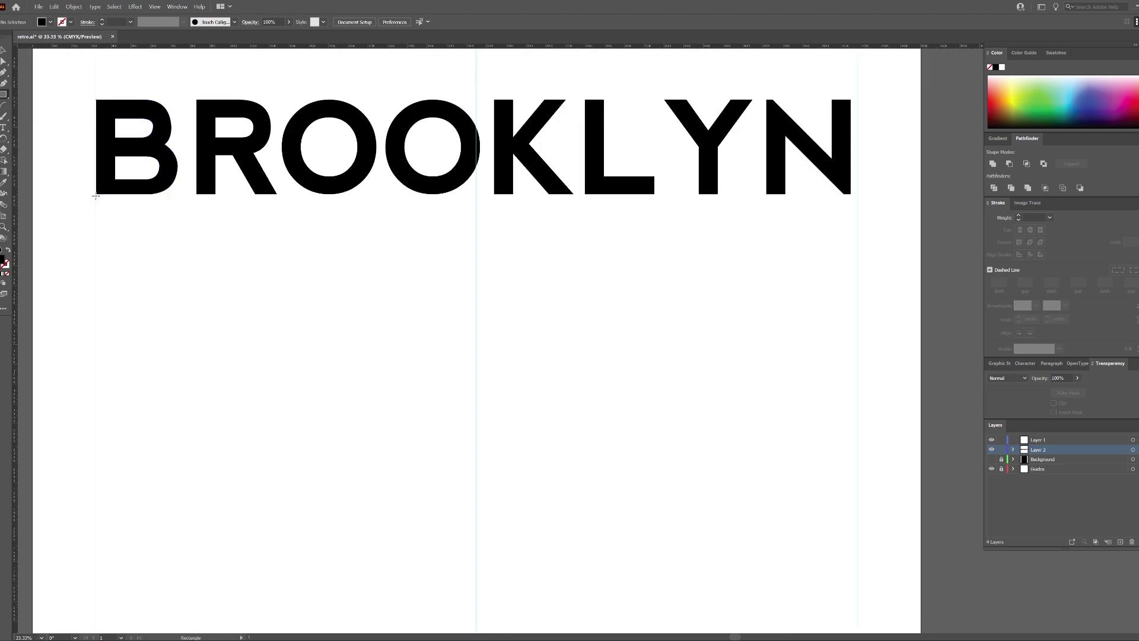
Step: Draw a tall black bar under the B, then copy and fit bars under the R and first O
{"action": "left_click_drag", "start_coordinate": [95, 193], "coordinate": [176, 542]}
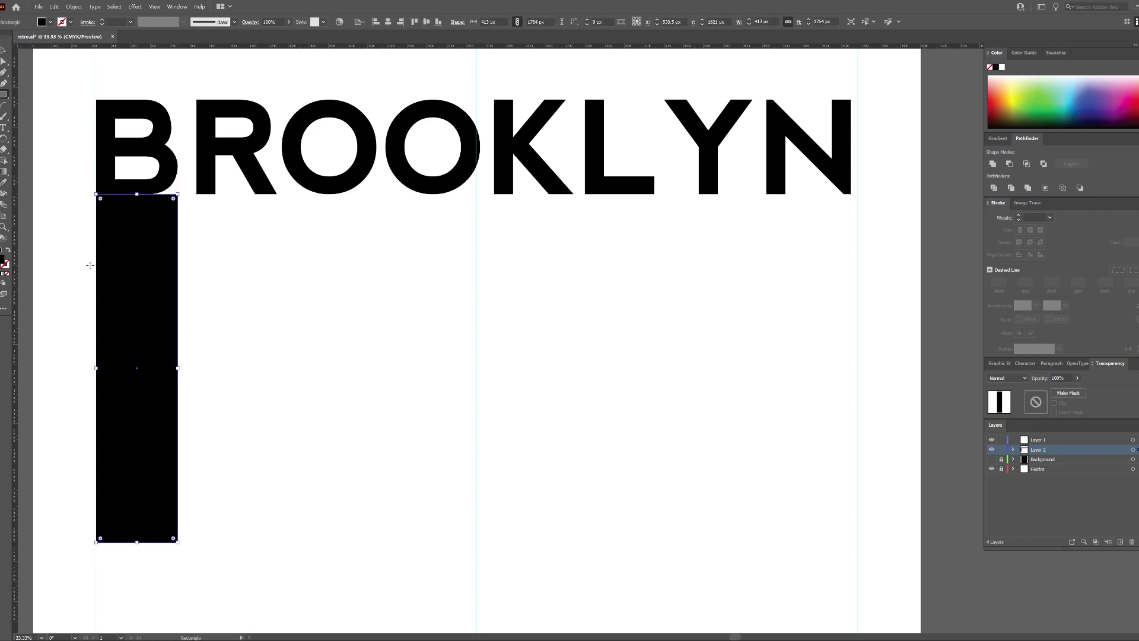
{"action": "left_click_drag", "start_coordinate": [127, 285], "coordinate": [227, 291]}
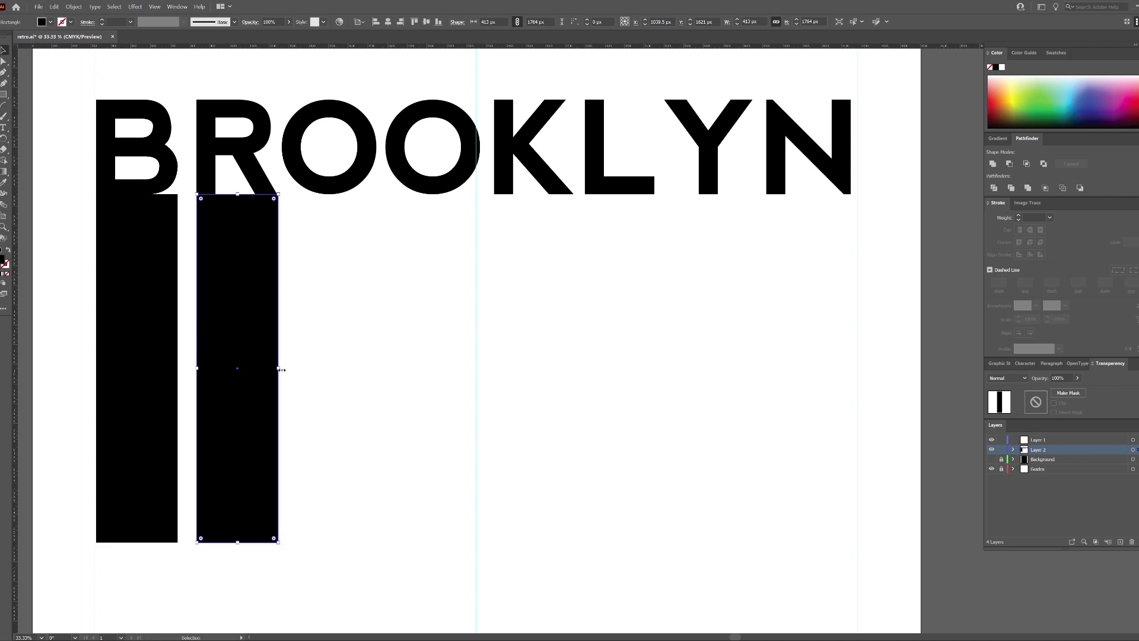
{"action": "left_click_drag", "start_coordinate": [278, 371], "coordinate": [276, 370]}
{"action": "left_click_drag", "start_coordinate": [226, 296], "coordinate": [311, 296]}
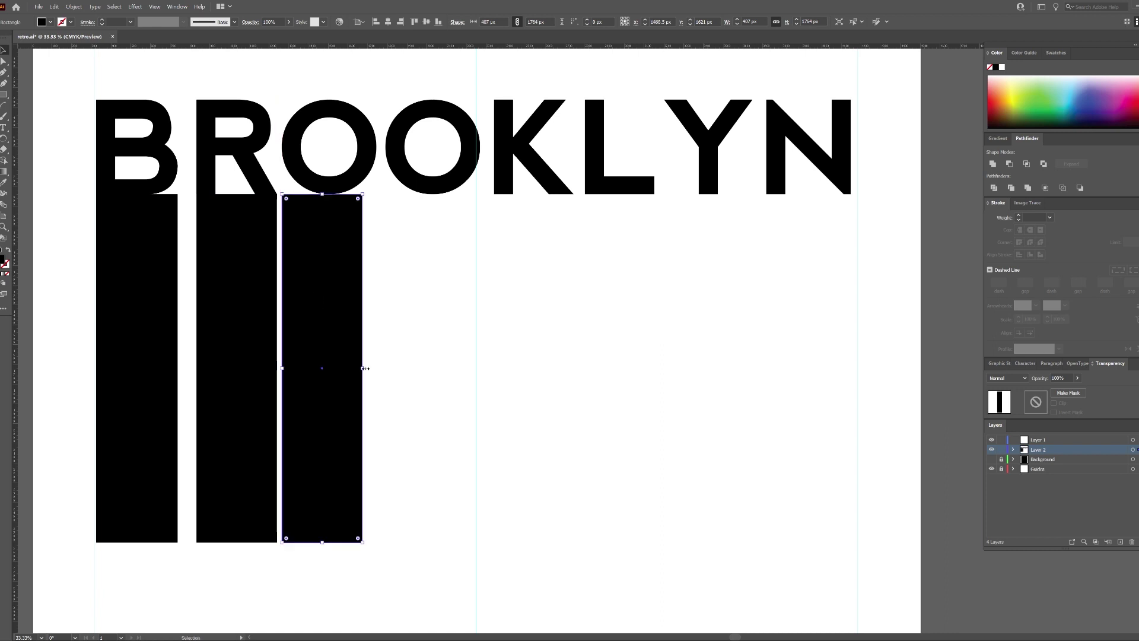
{"action": "mouse_move", "coordinate": [366, 368]}
{"action": "left_mouse_down"}
{"action": "mouse_move", "coordinate": [436, 386]}
{"action": "mouse_move", "coordinate": [386, 368]}
{"action": "left_mouse_up"}
Step: Copy and fit bars under the second O, K, L, Y and N
{"action": "left_click_drag", "start_coordinate": [480, 368], "coordinate": [481, 368]}
{"action": "left_click_drag", "start_coordinate": [410, 376], "coordinate": [519, 378]}
{"action": "left_click_drag", "start_coordinate": [589, 368], "coordinate": [611, 394]}
{"action": "left_click_drag", "start_coordinate": [600, 334], "coordinate": [852, 368]}
{"action": "left_click_drag", "start_coordinate": [724, 320], "coordinate": [723, 226]}
{"action": "left_click_drag", "start_coordinate": [674, 276], "coordinate": [667, 274]}
{"action": "left_click_drag", "start_coordinate": [743, 273], "coordinate": [752, 273]}
{"action": "left_click_drag", "start_coordinate": [709, 218], "coordinate": [709, 312]}
{"action": "left_click", "coordinate": [810, 315]}
Step: Ungroup the BROOKLYN lettering and select the B and both O letters
{"action": "left_click", "coordinate": [936, 314]}
{"action": "left_click", "coordinate": [340, 111]}
{"action": "right_click", "coordinate": [340, 111]}
{"action": "left_click", "coordinate": [375, 193]}
{"action": "left_click", "coordinate": [434, 148]}
{"action": "left_click", "coordinate": [395, 147]}
{"action": "left_click", "coordinate": [367, 143], "text": "shift"}
{"action": "left_click", "coordinate": [163, 127], "text": "shift"}
Step: Place a copy of the B and both O letters below the bars
{"action": "key", "text": "ctrl+minus"}
{"action": "scroll", "coordinate": [401, 163], "scroll_direction": "down", "scroll_amount": 3}
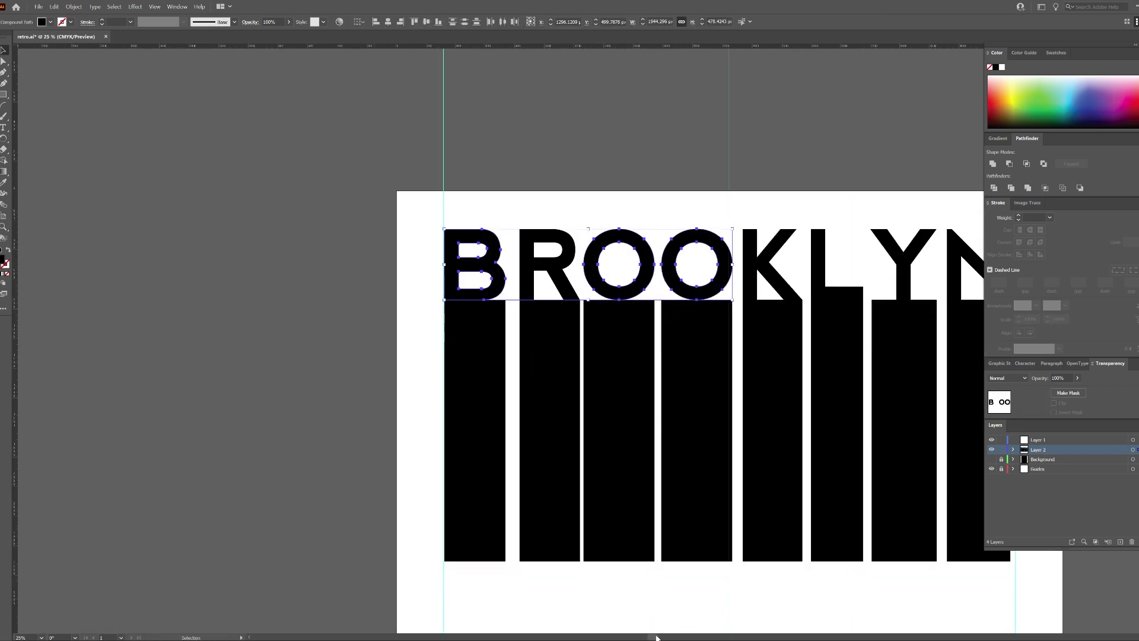
{"action": "left_click_drag", "start_coordinate": [656, 636], "coordinate": [720, 636]}
{"action": "scroll", "coordinate": [640, 383], "scroll_direction": "down", "scroll_amount": 3}
{"action": "left_click_drag", "start_coordinate": [637, 381], "coordinate": [635, 356]}
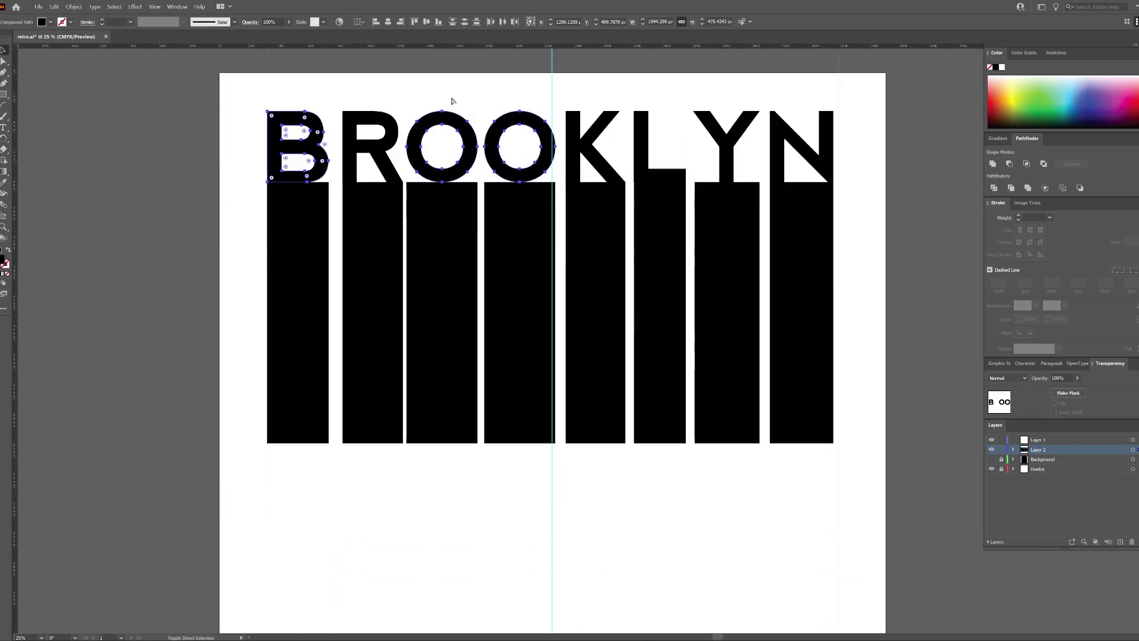
{"action": "left_click_drag", "start_coordinate": [458, 132], "coordinate": [414, 522]}
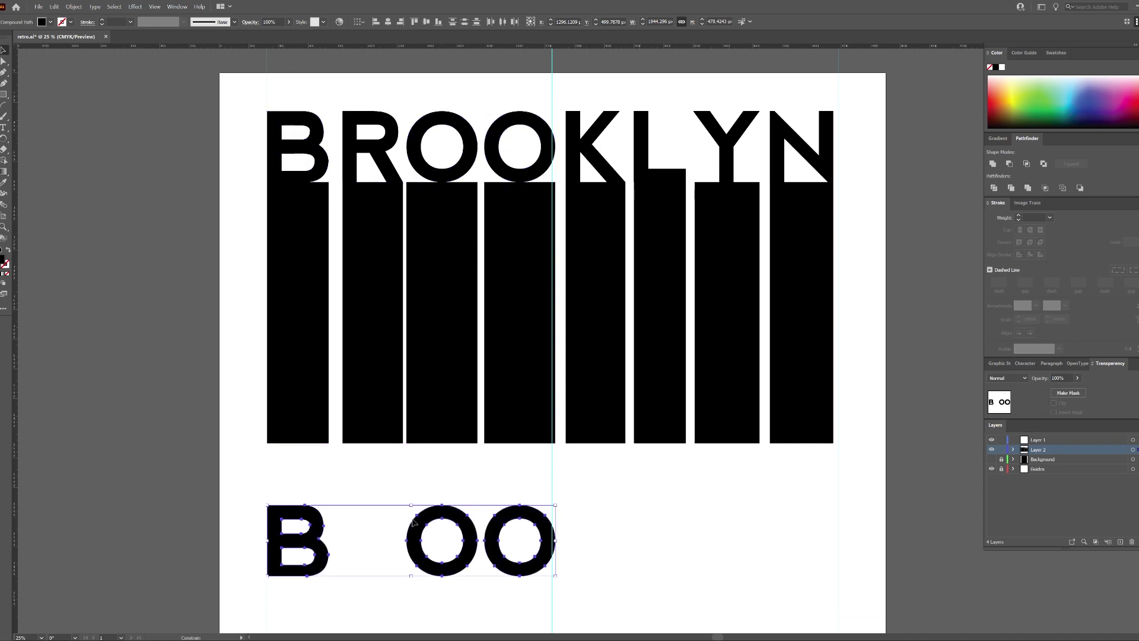
{"action": "left_click", "coordinate": [795, 500]}
{"action": "scroll", "coordinate": [789, 493], "scroll_direction": "down", "scroll_amount": 1}
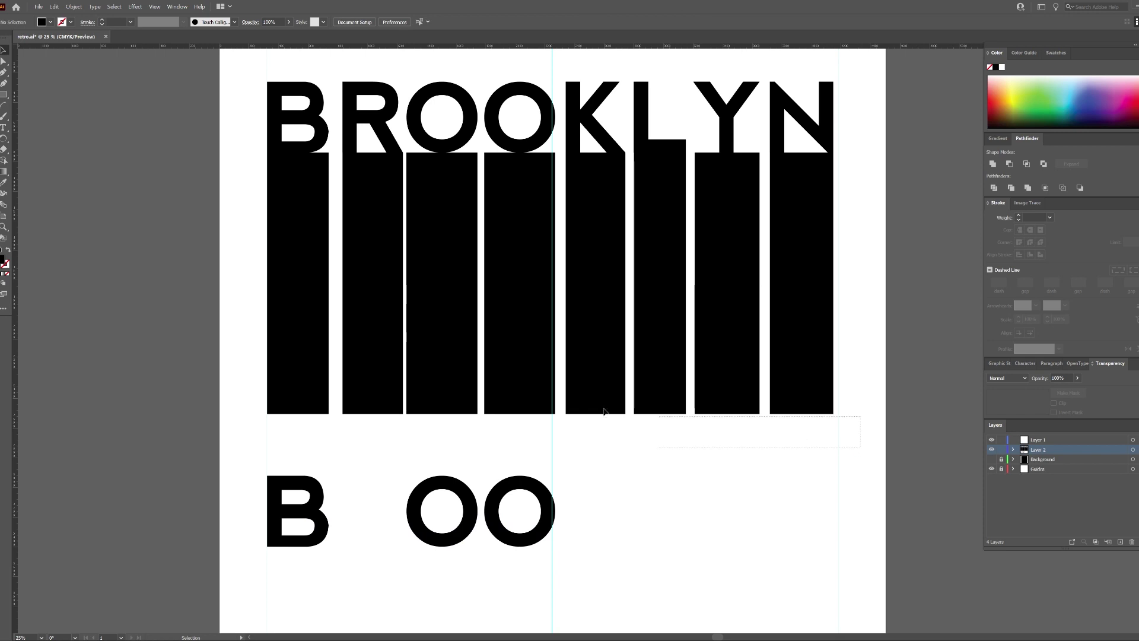
{"action": "left_click_drag", "start_coordinate": [269, 371], "coordinate": [270, 372]}
Step: Stretch the bars down over the lower letters, extending the B, K, L, Y and N bars further
{"action": "left_click_drag", "start_coordinate": [551, 414], "coordinate": [540, 511]}
{"action": "left_click", "coordinate": [557, 556]}
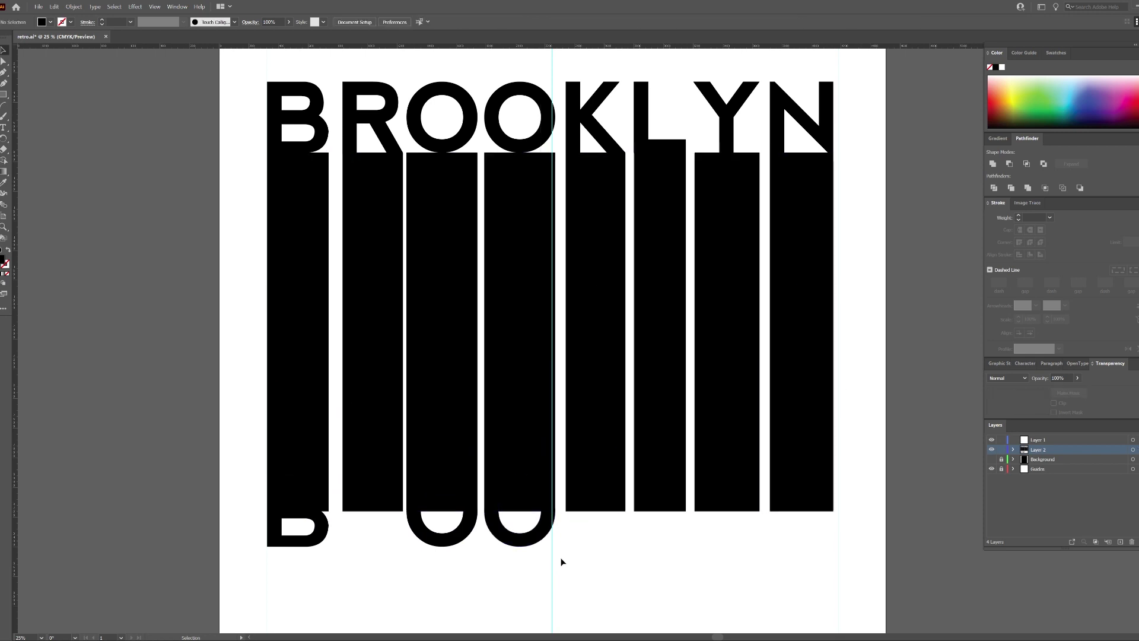
{"action": "left_click", "coordinate": [299, 517]}
{"action": "left_click", "coordinate": [320, 404]}
{"action": "left_click_drag", "start_coordinate": [298, 511], "coordinate": [298, 527]}
{"action": "left_click", "coordinate": [382, 573]}
{"action": "left_click", "coordinate": [595, 469], "text": "shift"}
{"action": "left_click", "coordinate": [660, 468], "text": "shift"}
{"action": "left_click", "coordinate": [727, 468], "text": "shift"}
{"action": "left_click", "coordinate": [812, 468], "text": "shift"}
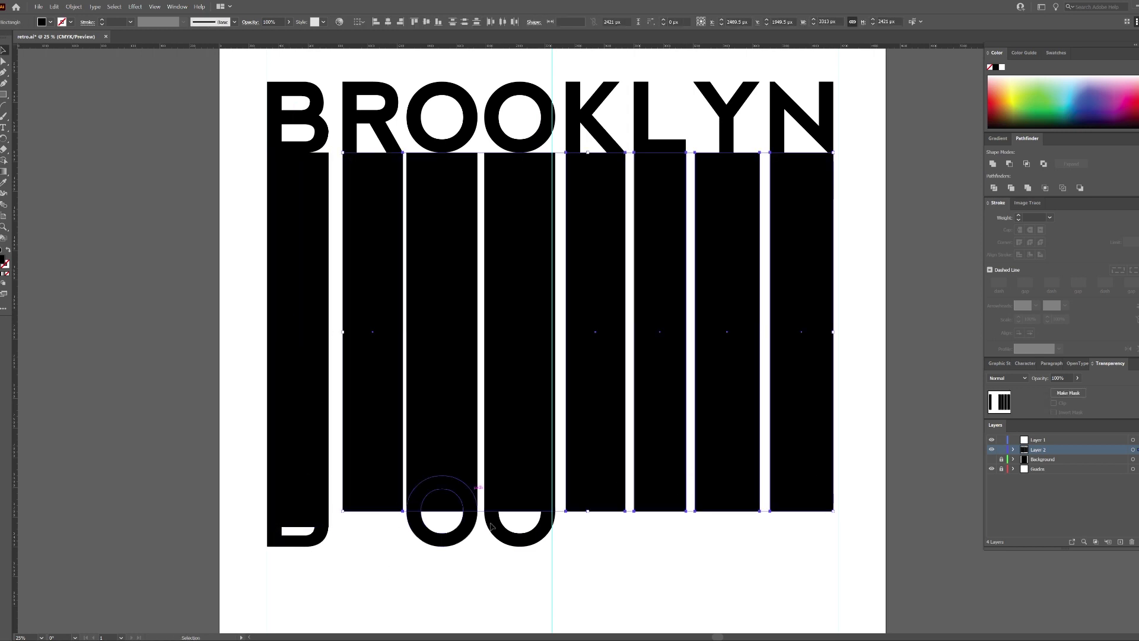
{"action": "left_click_drag", "start_coordinate": [588, 511], "coordinate": [576, 545]}
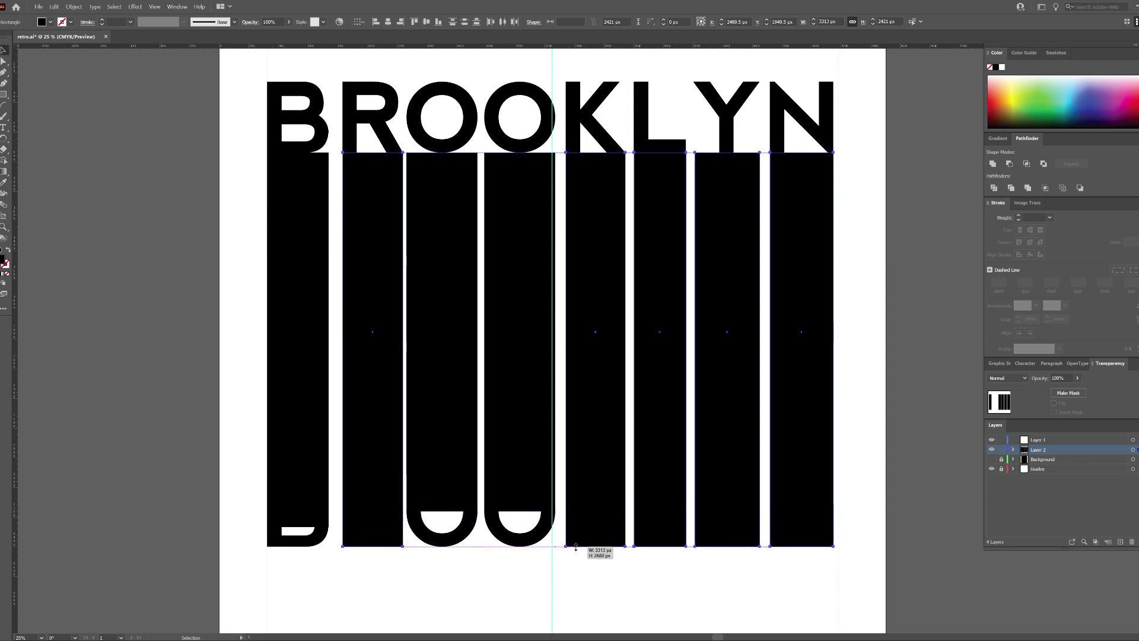
{"action": "left_click", "coordinate": [580, 580]}
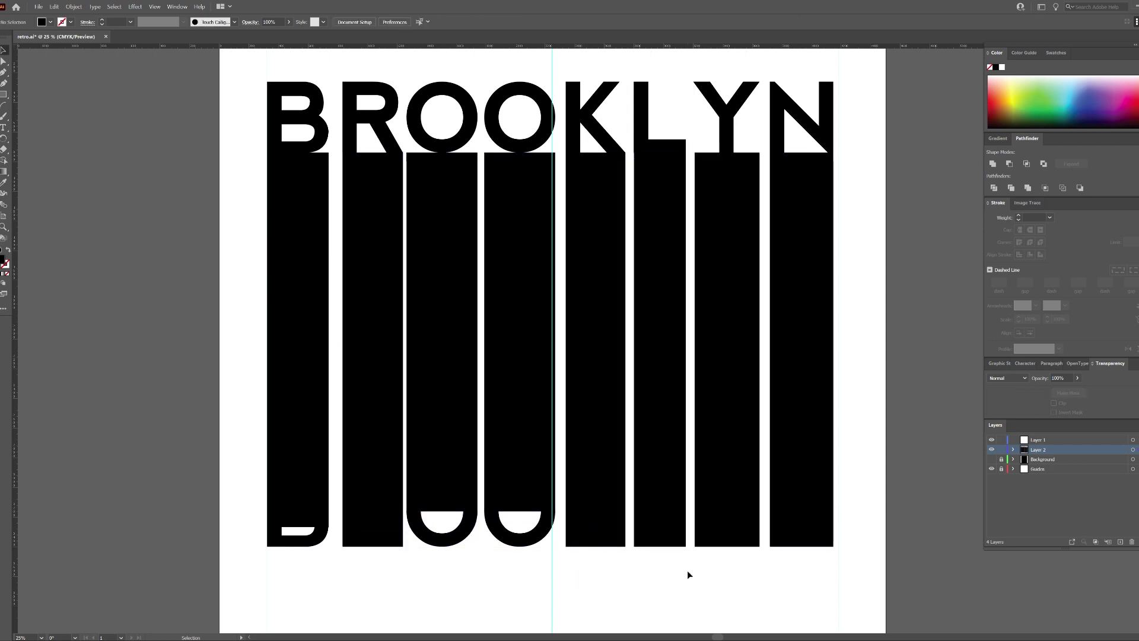
Step: Fill the bottoms of both O columns and the B bar with ellipses for rounded ends
{"action": "left_click", "coordinate": [456, 488]}
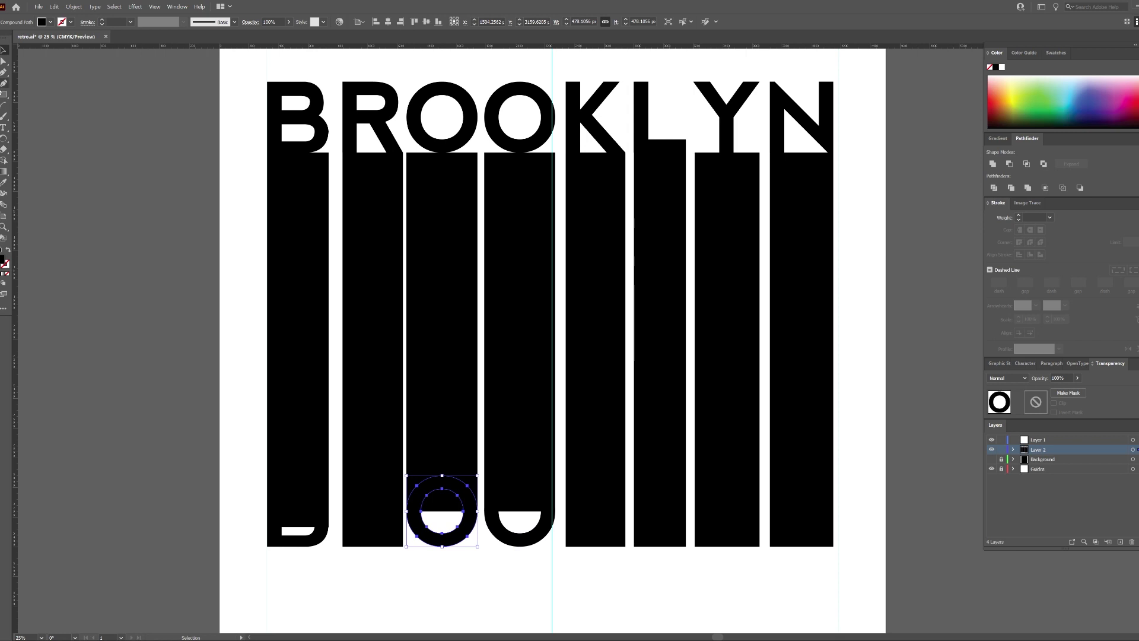
{"action": "left_click", "coordinate": [4, 95]}
{"action": "left_click", "coordinate": [49, 107]}
{"action": "left_click_drag", "start_coordinate": [417, 499], "coordinate": [470, 535]}
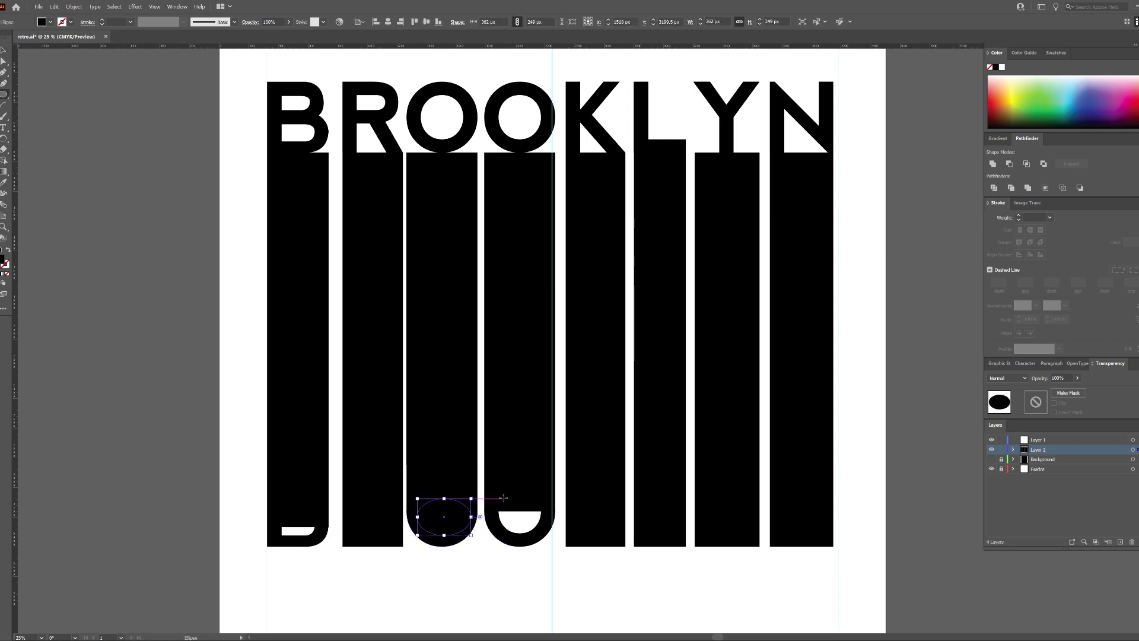
{"action": "left_click_drag", "start_coordinate": [495, 499], "coordinate": [547, 535]}
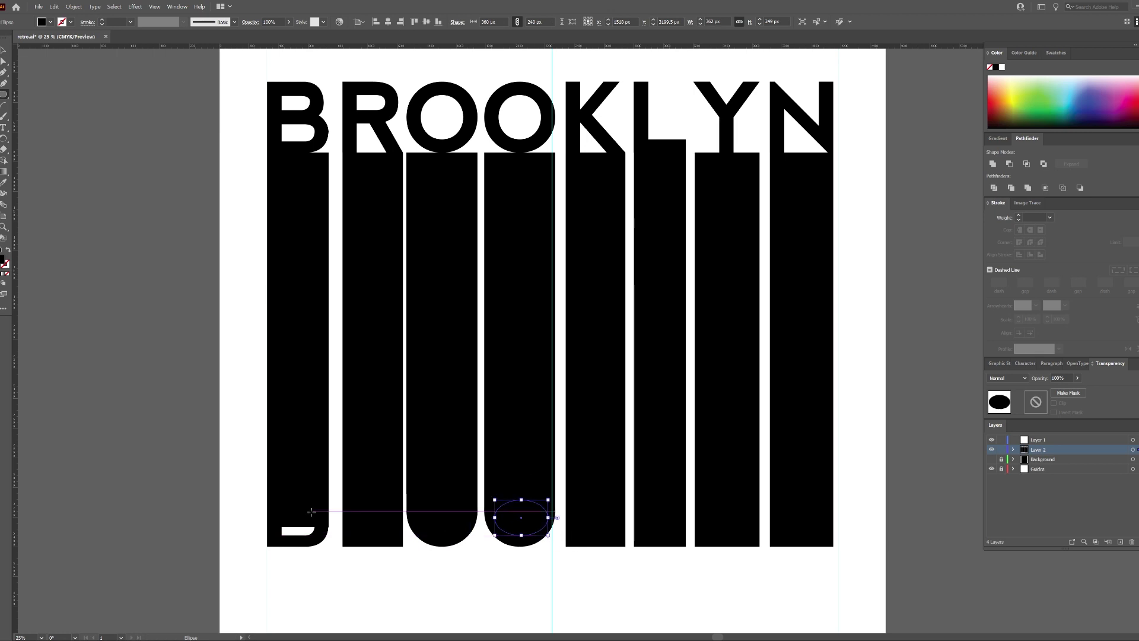
{"action": "left_click_drag", "start_coordinate": [282, 524], "coordinate": [319, 542]}
{"action": "key", "text": "v"}
{"action": "left_click", "coordinate": [470, 593]}
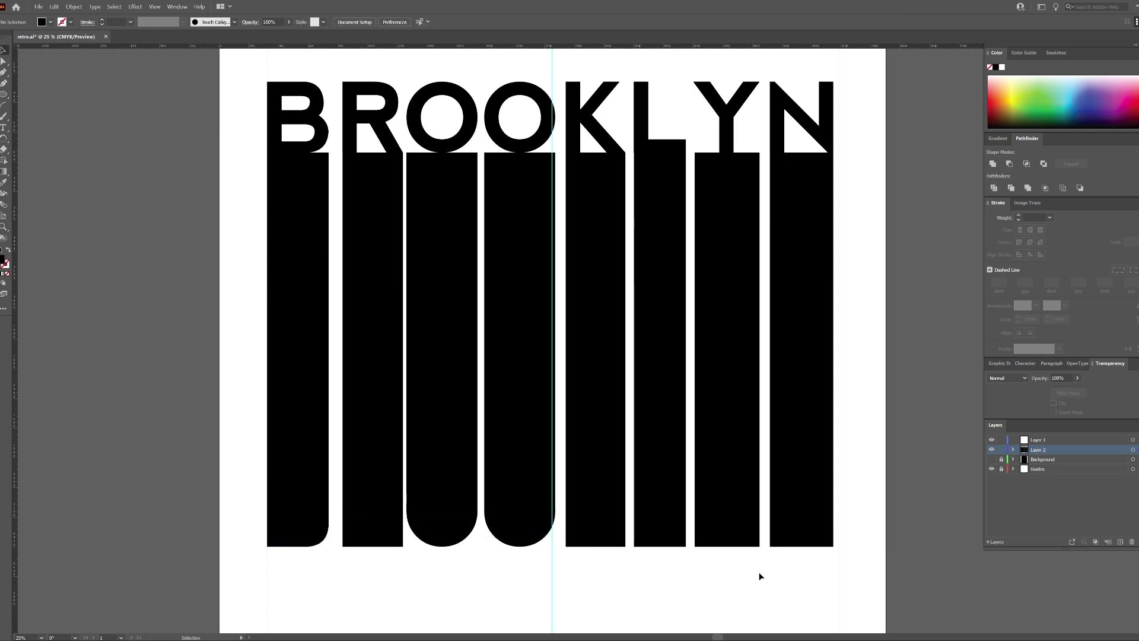
Step: Nudge the ROOKLYN, OOKLYN and KLYN letter-bars left to close the gaps toward B
{"action": "scroll", "coordinate": [780, 570], "scroll_direction": "up", "scroll_amount": 1}
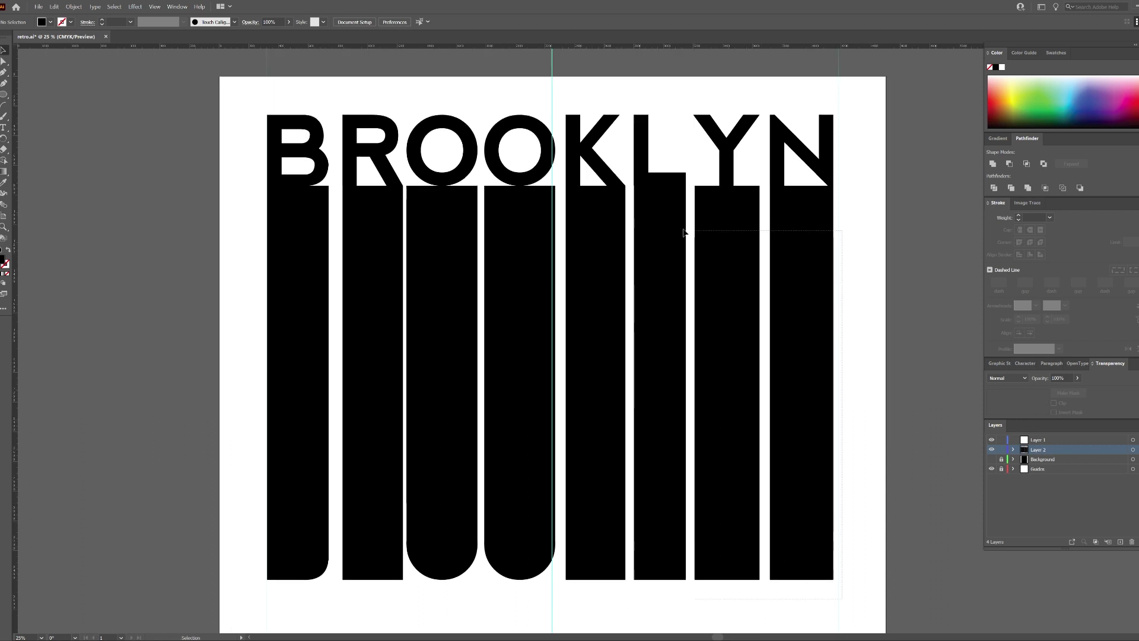
{"action": "left_click_drag", "start_coordinate": [336, 112], "coordinate": [843, 582]}
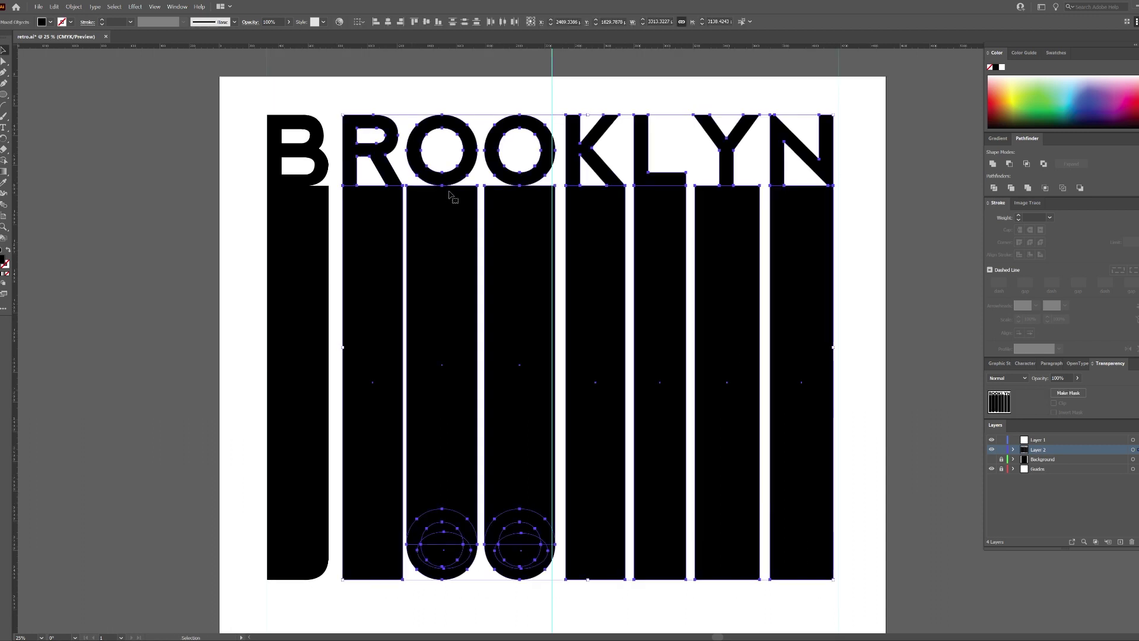
{"action": "key", "text": "shift+Left"}
{"action": "key", "text": "shift+Left"}
{"action": "key", "text": "shift+Left"}
{"action": "key", "text": "Left"}
{"action": "key", "text": "Left"}
{"action": "key", "text": "Left"}
{"action": "key", "text": "Left"}
{"action": "key", "text": "Left"}
{"action": "key", "text": "Left"}
{"action": "key", "text": "Left"}
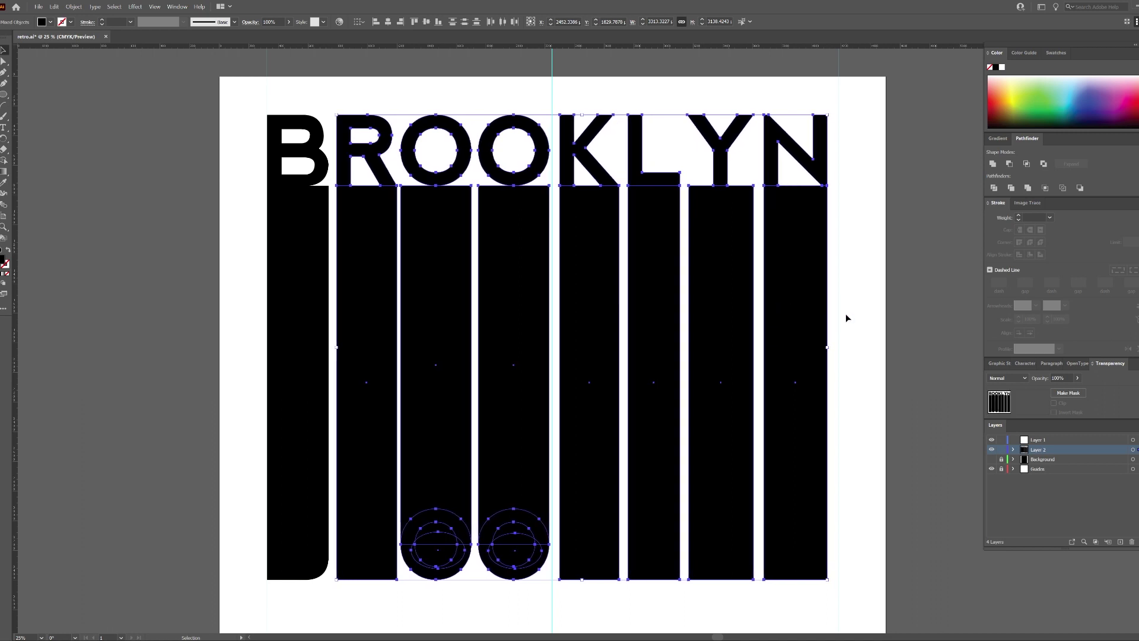
{"action": "left_click", "coordinate": [836, 543]}
{"action": "left_click_drag", "start_coordinate": [424, 117], "coordinate": [423, 112]}
{"action": "key", "text": "Right"}
{"action": "key", "text": "Right"}
{"action": "key", "text": "Right"}
{"action": "left_click", "coordinate": [439, 98]}
{"action": "left_click_drag", "start_coordinate": [853, 91], "coordinate": [577, 583]}
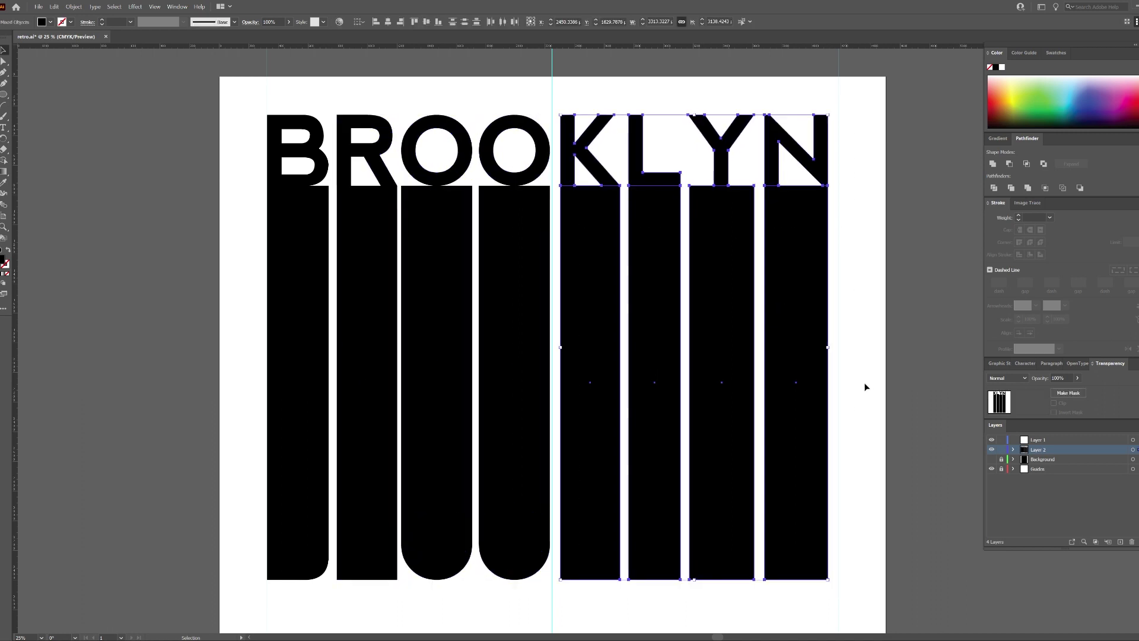
{"action": "key", "text": "shift+Left"}
{"action": "key", "text": "shift+Left"}
{"action": "key", "text": "Left"}
{"action": "key", "text": "Left"}
{"action": "key", "text": "Left"}
{"action": "left_click", "coordinate": [870, 379]}
Step: Tighten the spacing further by nudging the LYN, KLYN, YN and N letter-bars
{"action": "left_click_drag", "start_coordinate": [845, 602], "coordinate": [656, 92]}
{"action": "key", "text": "shift+Left"}
{"action": "key", "text": "shift+Left"}
{"action": "key", "text": "Right"}
{"action": "key", "text": "Right"}
{"action": "key", "text": "Right"}
{"action": "key", "text": "Right"}
{"action": "left_click_drag", "start_coordinate": [844, 601], "coordinate": [575, 126]}
{"action": "key", "text": "shift+Left"}
{"action": "key", "text": "shift+Left"}
{"action": "key", "text": "Right"}
{"action": "key", "text": "Right"}
{"action": "key", "text": "Right"}
{"action": "key", "text": "Right"}
{"action": "left_click_drag", "start_coordinate": [853, 551], "coordinate": [706, 132]}
{"action": "key", "text": "shift+Left"}
{"action": "key", "text": "shift+Left"}
{"action": "left_click_drag", "start_coordinate": [867, 329], "coordinate": [816, 348]}
{"action": "key", "text": "Left"}
{"action": "key", "text": "Left"}
{"action": "left_click", "coordinate": [846, 551]}
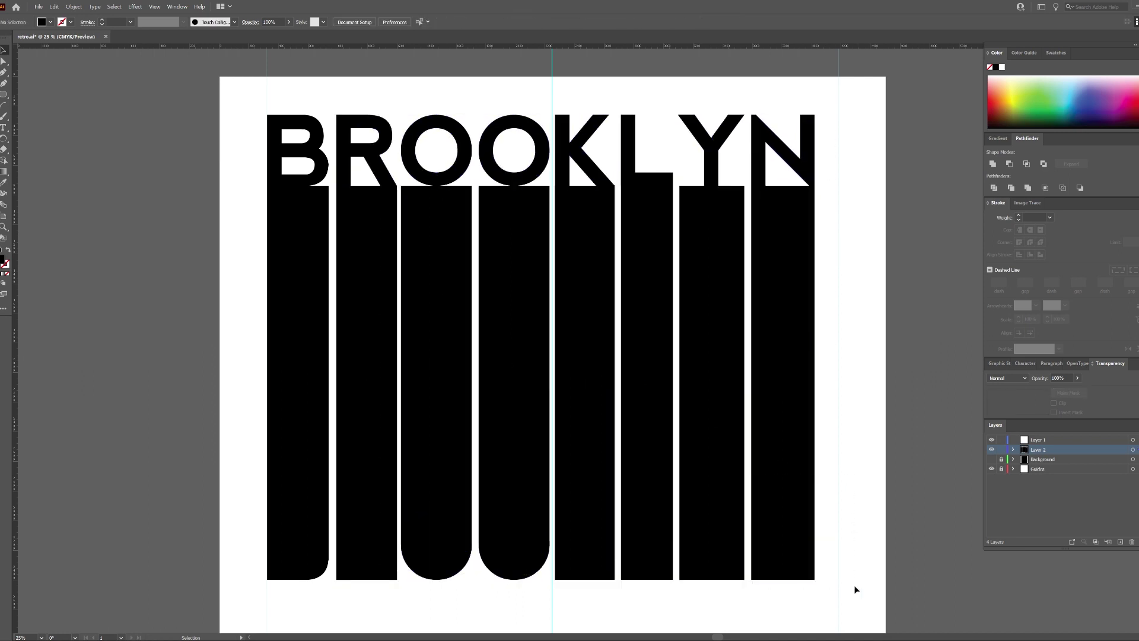
{"action": "left_click_drag", "start_coordinate": [854, 588], "coordinate": [433, 332]}
Step: Enlarge all the BROOKLYN letter-bars slightly from a corner
{"action": "left_click_drag", "start_coordinate": [829, 595], "coordinate": [297, 154]}
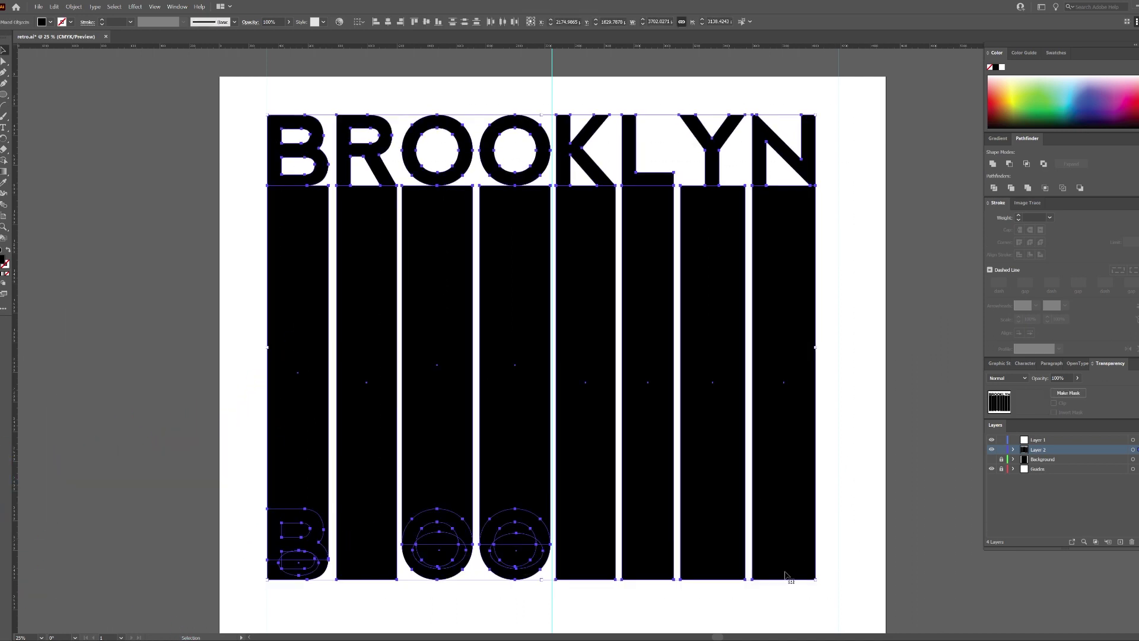
{"action": "key", "text": "ctrl+minus"}
{"action": "key", "text": "ctrl+minus"}
{"action": "scroll", "coordinate": [737, 483], "scroll_direction": "down", "scroll_amount": 1}
{"action": "left_click_drag", "start_coordinate": [725, 433], "coordinate": [738, 449]}
{"action": "left_click", "coordinate": [882, 472]}
Step: Extend the bottoms of all the bars downward using their anchor points
{"action": "left_click", "coordinate": [3, 61]}
{"action": "key", "text": "ctrl+a"}
{"action": "key", "text": "Down"}
{"action": "key", "text": "Down"}
{"action": "key", "text": "Down"}
{"action": "key", "text": "Down"}
{"action": "key", "text": "Down"}
{"action": "key", "text": "Down"}
{"action": "key", "text": "Down"}
{"action": "key", "text": "Down"}
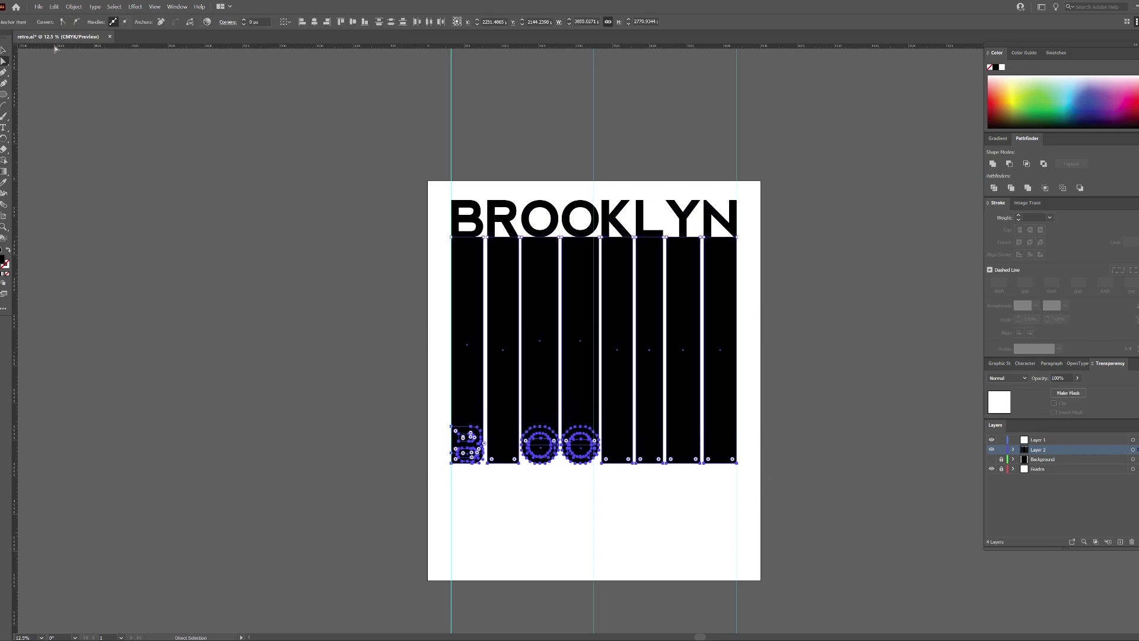
{"action": "key", "text": "shift+Down"}
{"action": "scroll", "coordinate": [611, 255], "scroll_direction": "up", "scroll_amount": 1}
{"action": "scroll", "coordinate": [638, 259], "scroll_direction": "down", "scroll_amount": 3}
{"action": "scroll", "coordinate": [638, 260], "scroll_direction": "up", "scroll_amount": 3}
{"action": "key", "text": "v"}
{"action": "left_click", "coordinate": [838, 325]}
Step: Place the four-colour retro palette image beside the artboard
{"action": "left_click_drag", "start_coordinate": [243, 81], "coordinate": [100, 178]}
{"action": "left_click_drag", "start_coordinate": [169, 200], "coordinate": [263, 262]}
{"action": "left_click", "coordinate": [468, 530]}
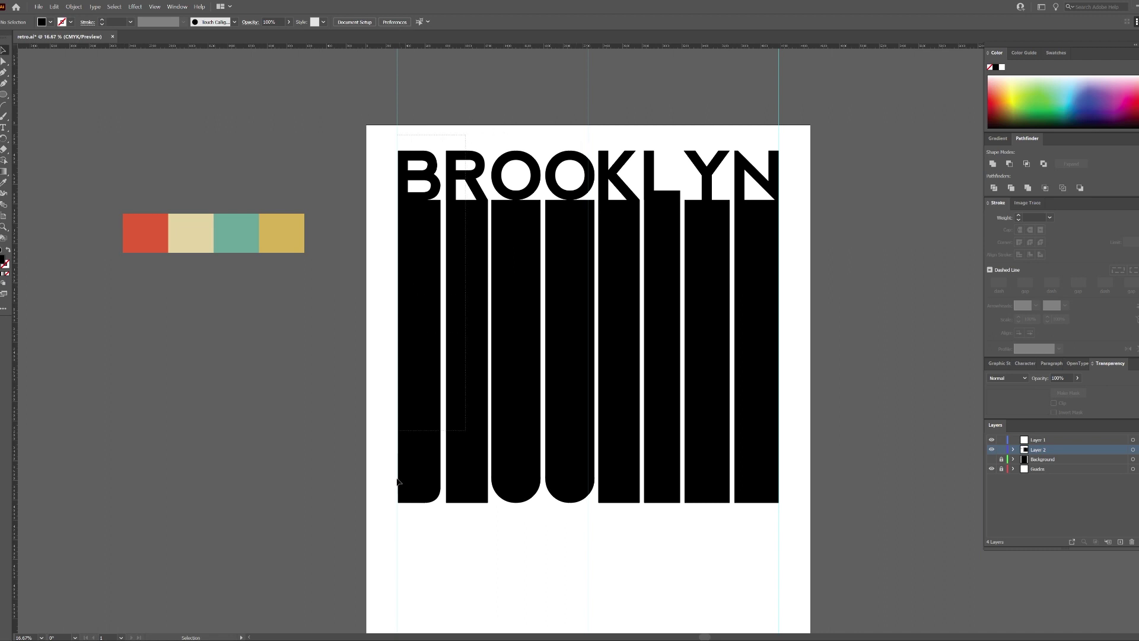
Step: Colour the B and R letter-bars red and the two O letter-bars beige from the palette
{"action": "left_click_drag", "start_coordinate": [398, 514], "coordinate": [396, 516]}
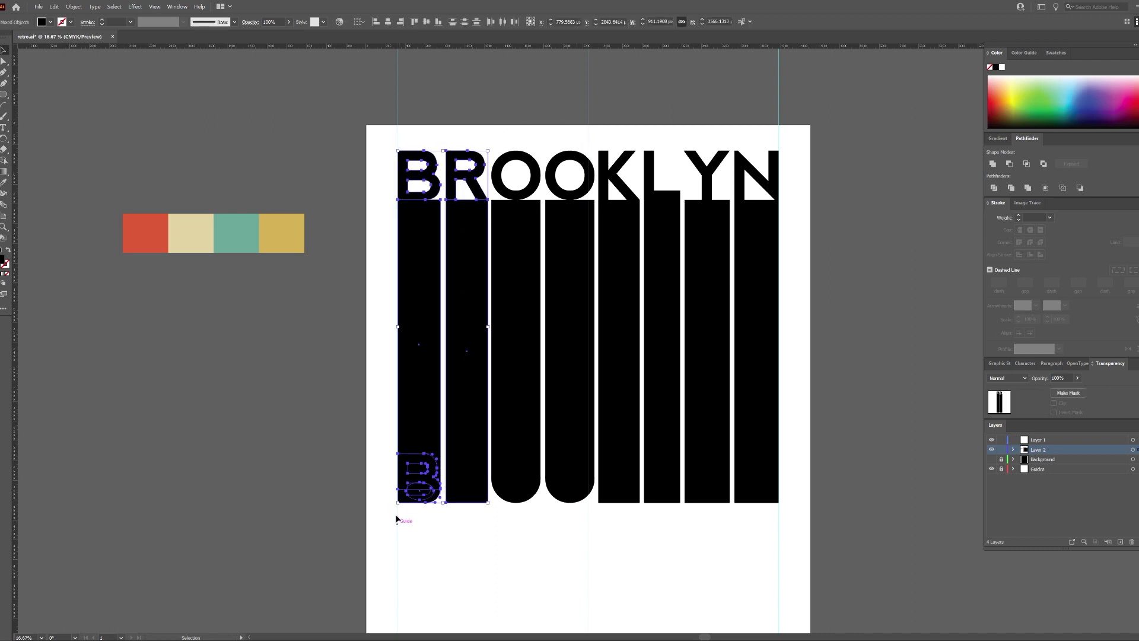
{"action": "left_click", "coordinate": [152, 246]}
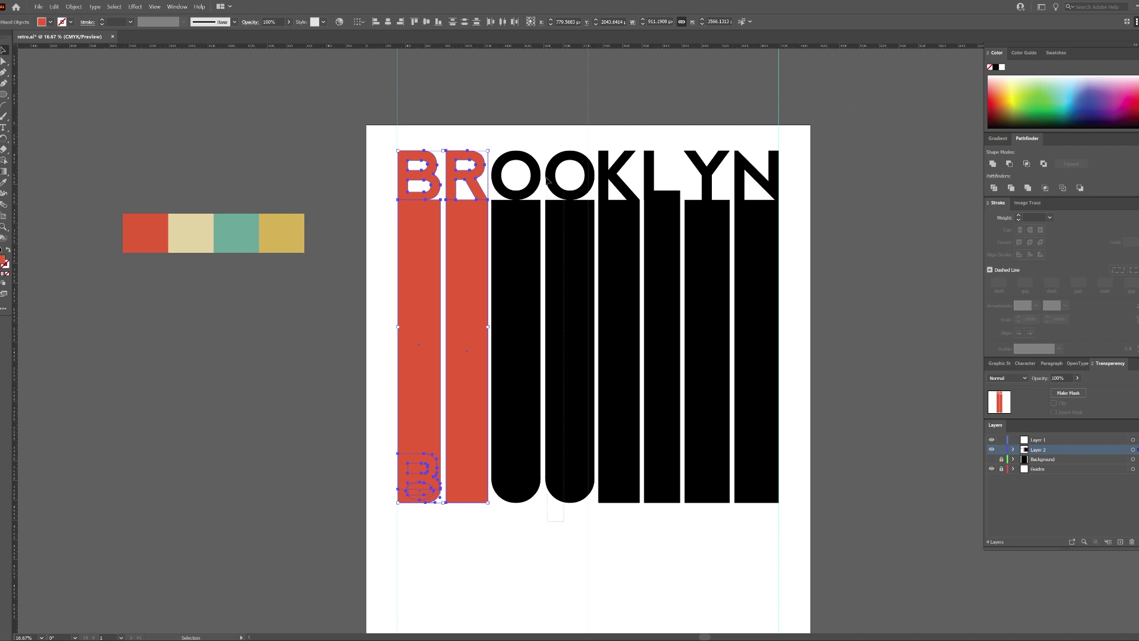
{"action": "left_click_drag", "start_coordinate": [523, 148], "coordinate": [523, 145]}
{"action": "key", "text": "i"}
{"action": "left_click", "coordinate": [185, 239]}
{"action": "key", "text": "v"}
Step: Colour the K and L letter-bars teal and the Y and N gold, then bring up the Vecteezy browser
{"action": "left_click_drag", "start_coordinate": [664, 539], "coordinate": [624, 130]}
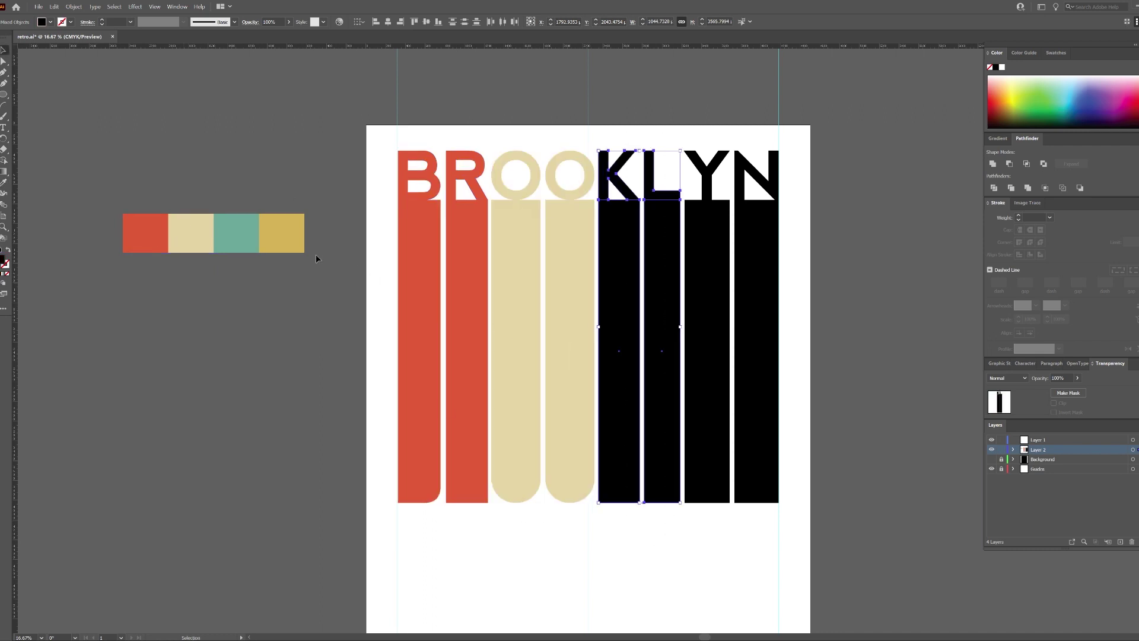
{"action": "left_click", "coordinate": [247, 231]}
{"action": "key", "text": "v"}
{"action": "left_click_drag", "start_coordinate": [704, 148], "coordinate": [703, 147]}
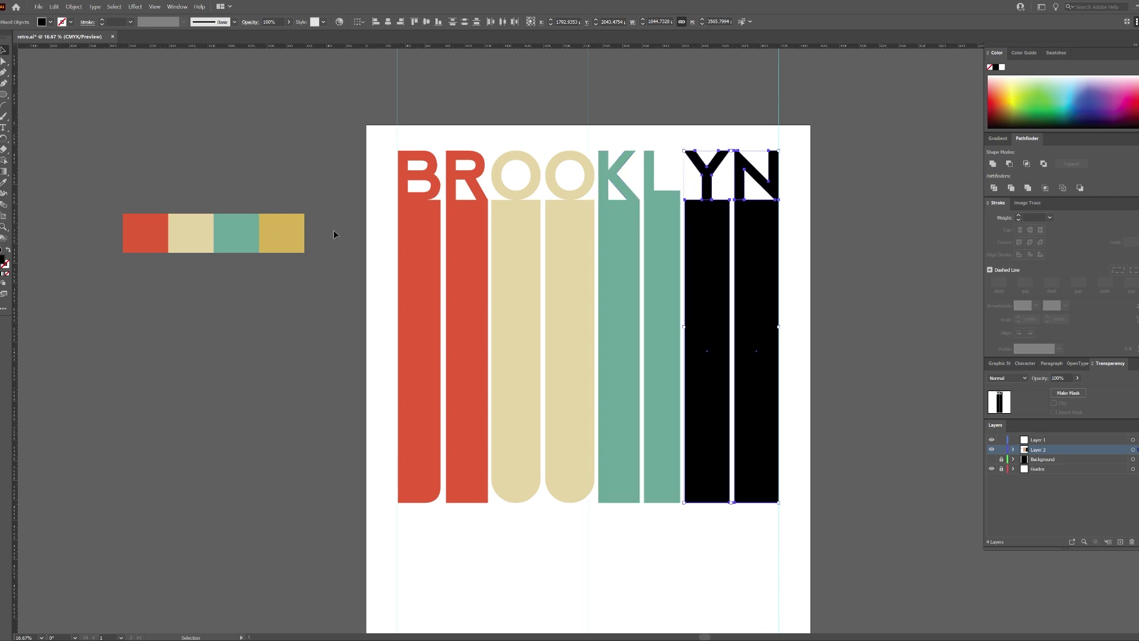
{"action": "key", "text": "i"}
{"action": "left_click", "coordinate": [291, 228]}
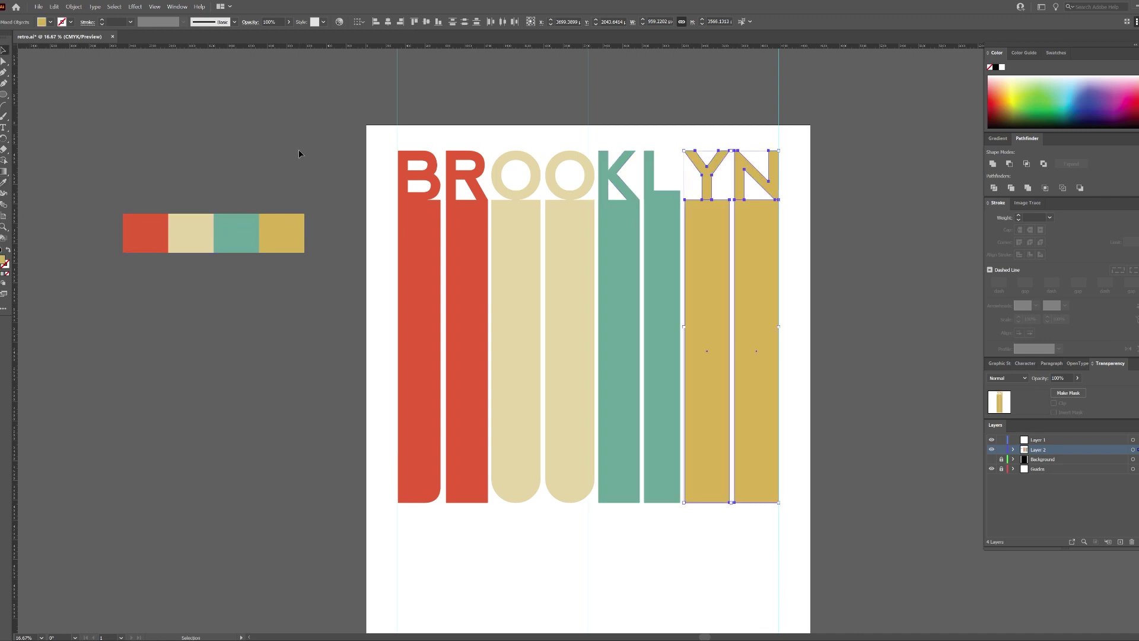
{"action": "left_click", "coordinate": [298, 153]}
{"action": "key", "text": "alt+Tab"}
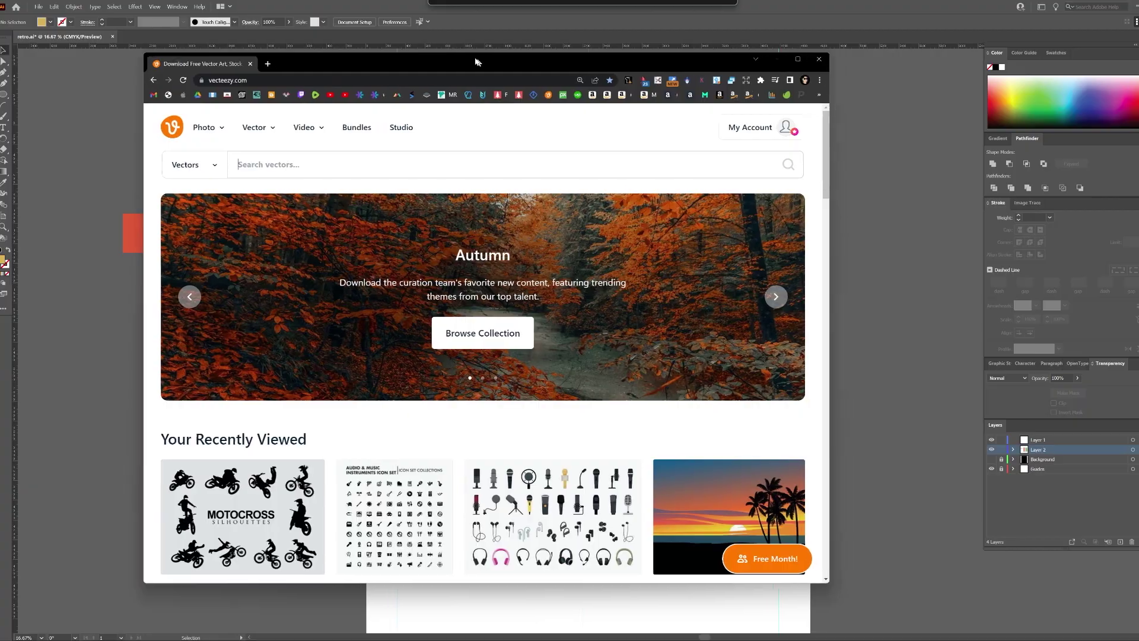
Step: Search Vecteezy for BROOKLYN and open the Brooklyn Bridge New York postcard vector page
{"action": "double_click", "coordinate": [475, 62]}
{"action": "key", "text": "Caps_Lock"}
{"action": "type", "text": "BROOKLYN"}
{"action": "key", "text": "Return"}
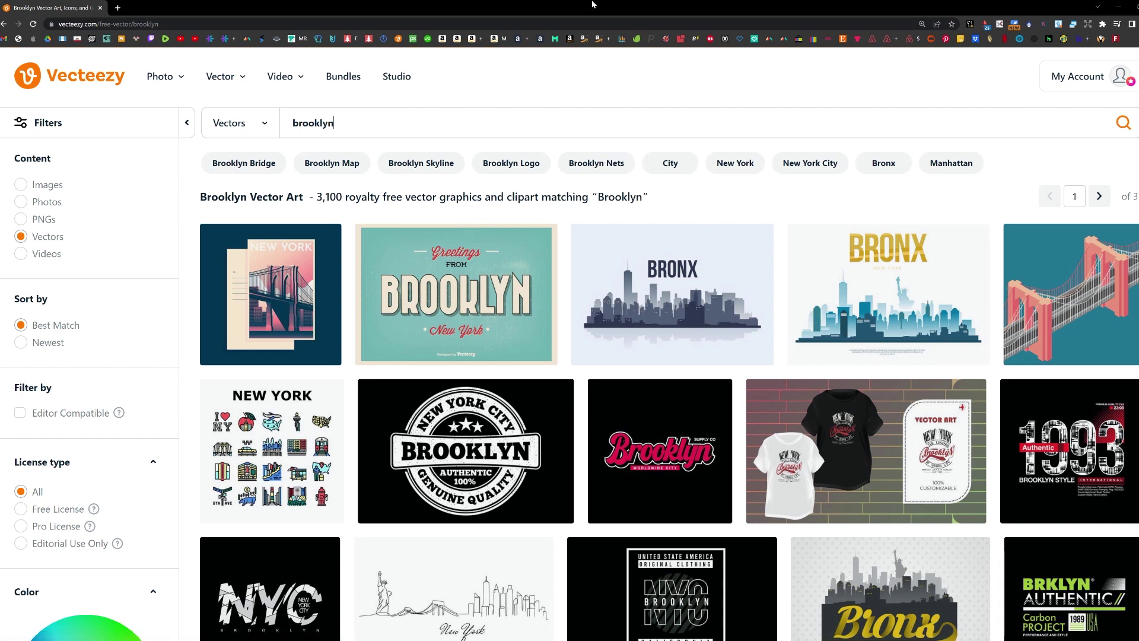
{"action": "left_click", "coordinate": [264, 284]}
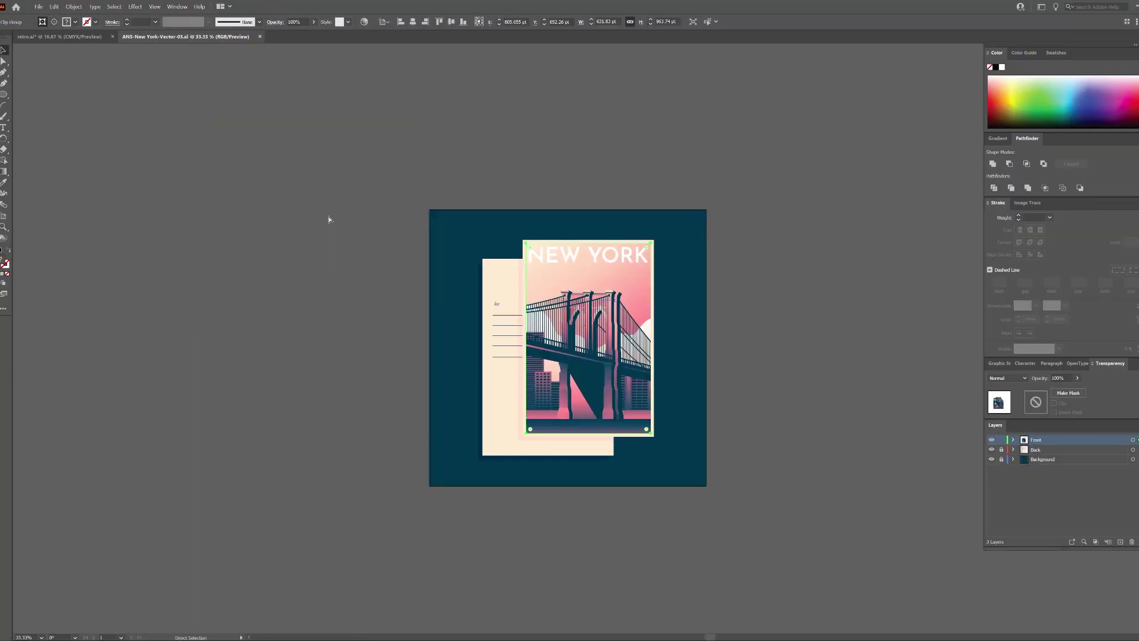
Step: Delete the pink gradient background, the cream frame rectangle and the pink rectangle
{"action": "key", "text": "ctrl+1"}
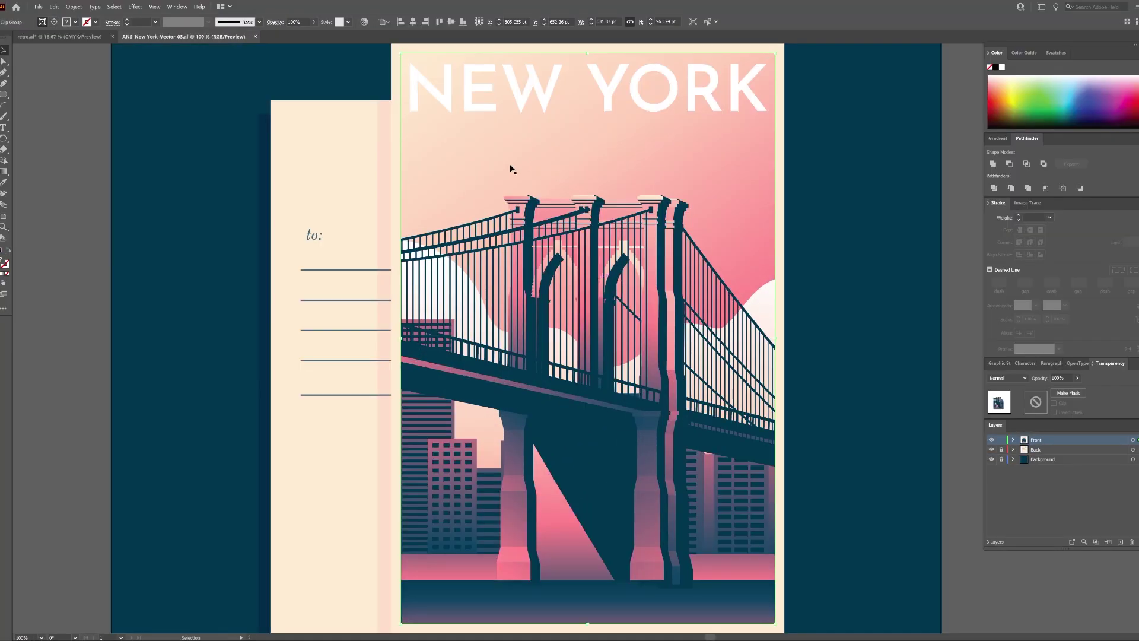
{"action": "left_click_drag", "start_coordinate": [510, 165], "coordinate": [442, 165]}
{"action": "key", "text": "Delete"}
{"action": "left_click_drag", "start_coordinate": [721, 155], "coordinate": [511, 159]}
{"action": "key", "text": "Delete"}
{"action": "left_click_drag", "start_coordinate": [587, 153], "coordinate": [328, 162]}
{"action": "key", "text": "Delete"}
Step: Release the clipping mask on the bridge artwork group
{"action": "left_click", "coordinate": [593, 332]}
{"action": "key", "text": "ctrl+minus"}
{"action": "key", "text": "ctrl+minus"}
{"action": "key", "text": "ctrl+minus"}
{"action": "scroll", "coordinate": [586, 304], "scroll_direction": "down", "scroll_amount": 3}
{"action": "left_click_drag", "start_coordinate": [585, 301], "coordinate": [544, 533]}
{"action": "scroll", "coordinate": [545, 529], "scroll_direction": "down", "scroll_amount": 2}
{"action": "key", "text": "ctrl+plus"}
{"action": "key", "text": "ctrl+plus"}
{"action": "key", "text": "ctrl+plus"}
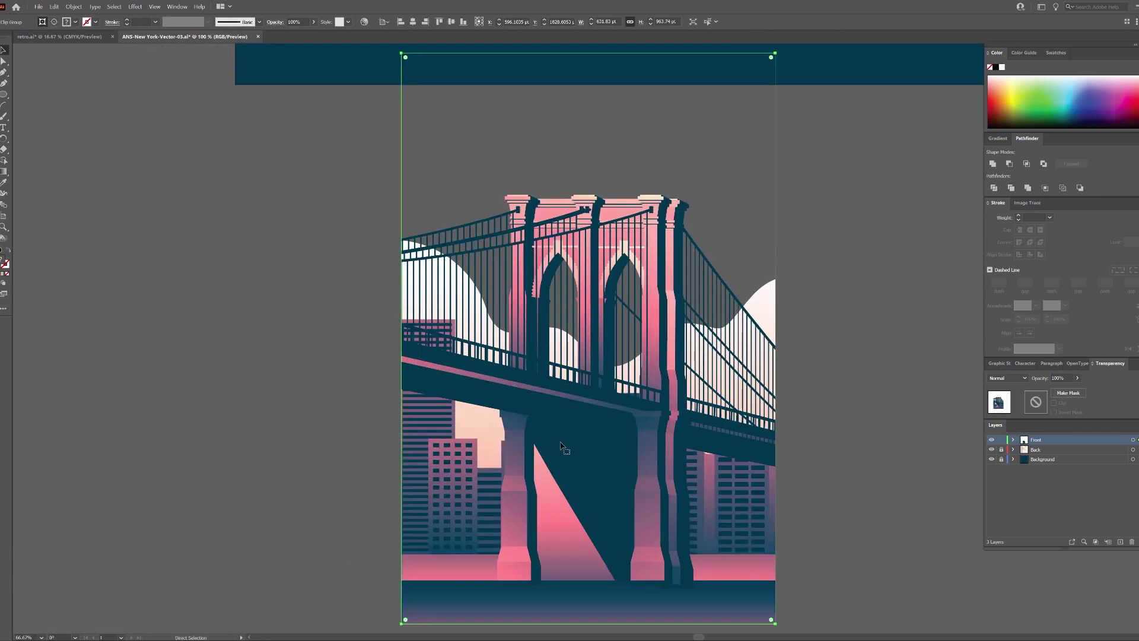
{"action": "scroll", "coordinate": [607, 397], "scroll_direction": "down", "scroll_amount": 2}
{"action": "right_click", "coordinate": [715, 466]}
{"action": "left_click", "coordinate": [752, 553]}
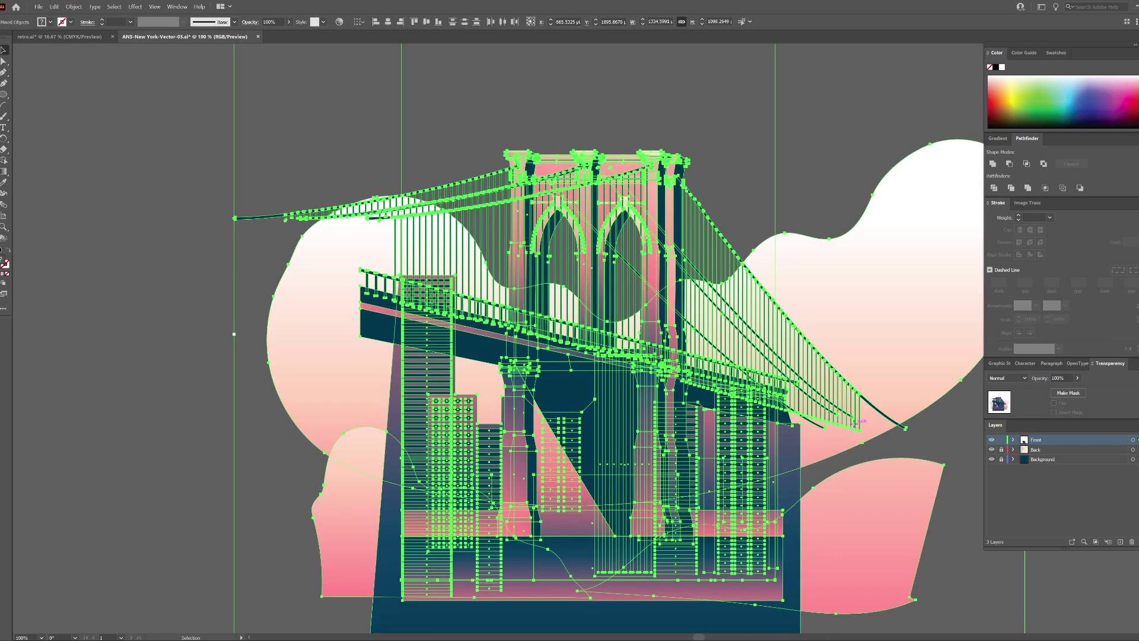
Step: Delete the cloud shapes and the group of buildings
{"action": "left_click", "coordinate": [795, 122]}
{"action": "scroll", "coordinate": [787, 380], "scroll_direction": "down", "scroll_amount": 2}
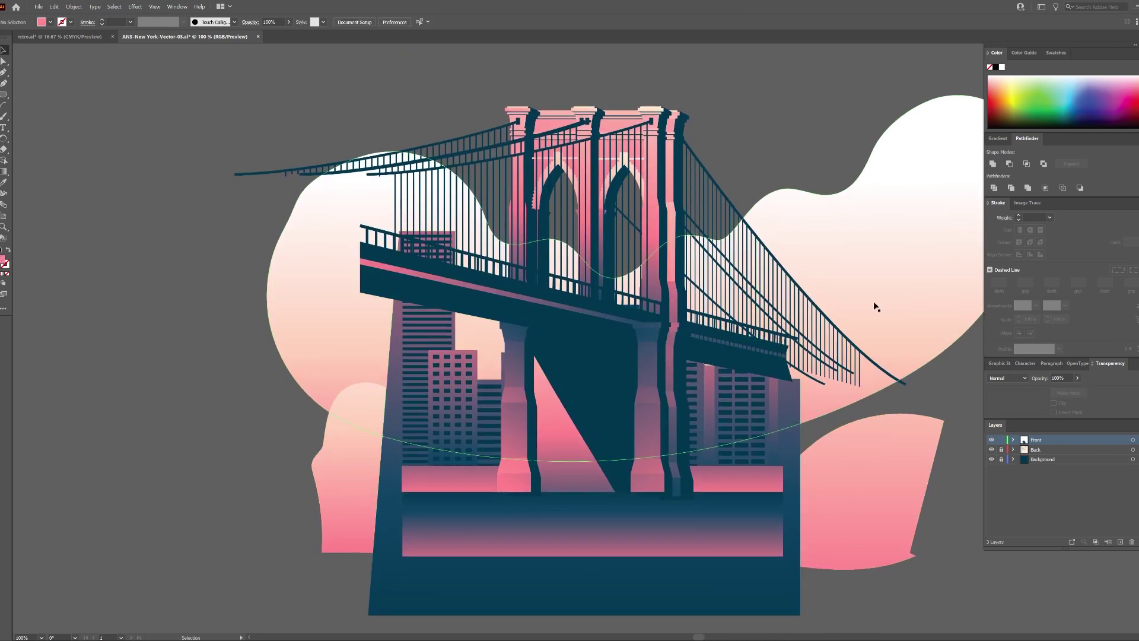
{"action": "left_click", "coordinate": [877, 183]}
{"action": "key", "text": "Delete"}
{"action": "left_click", "coordinate": [786, 465]}
{"action": "key", "text": "Delete"}
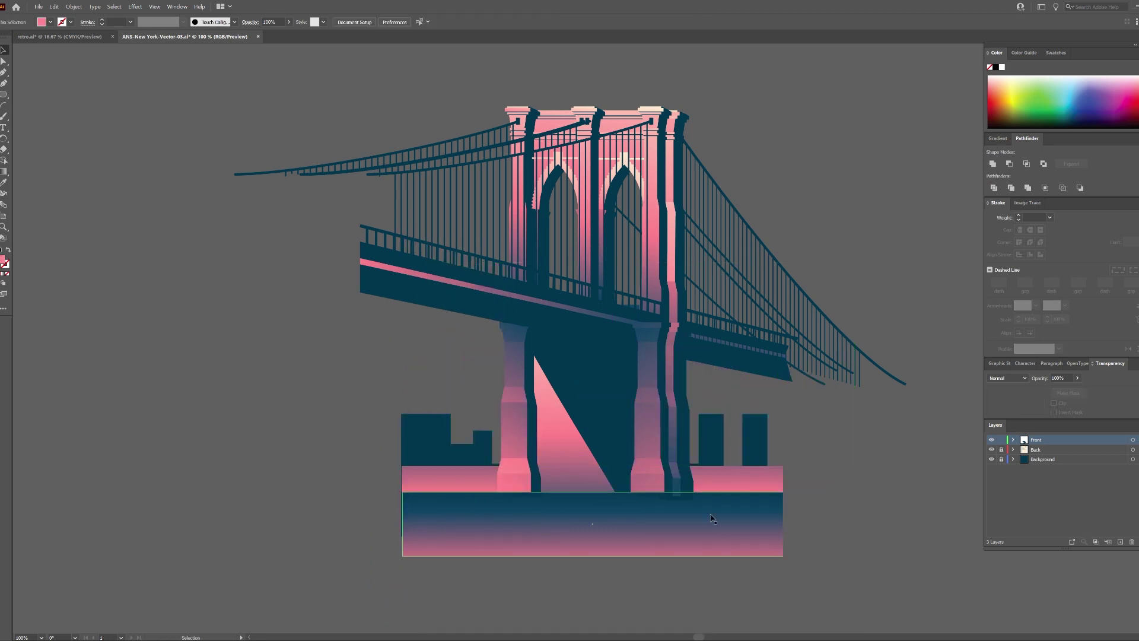
Step: Remove the gradient rectangle and the pink gradient strip below the skyline
{"action": "left_click_drag", "start_coordinate": [719, 518], "coordinate": [711, 579]}
{"action": "key", "text": "Delete"}
{"action": "left_click_drag", "start_coordinate": [740, 477], "coordinate": [732, 539]}
{"action": "left_click_drag", "start_coordinate": [776, 575], "coordinate": [722, 509]}
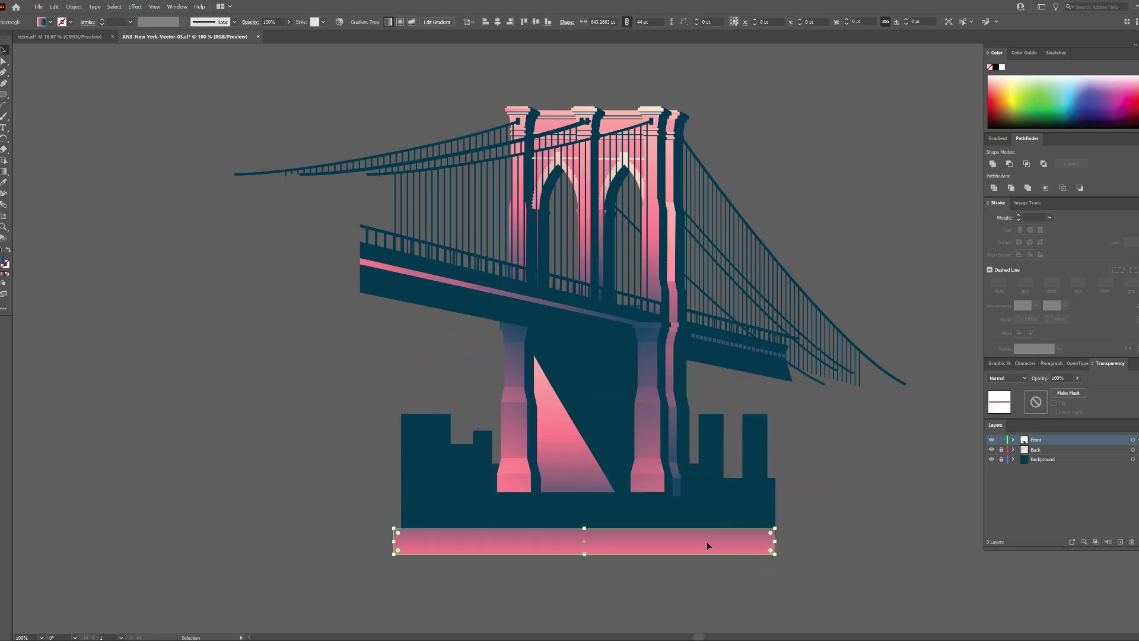
{"action": "key", "text": "Delete"}
Step: Ungroup the bridge artwork and delete the pink triangle between the piers
{"action": "left_click", "coordinate": [592, 387]}
{"action": "right_click", "coordinate": [592, 383]}
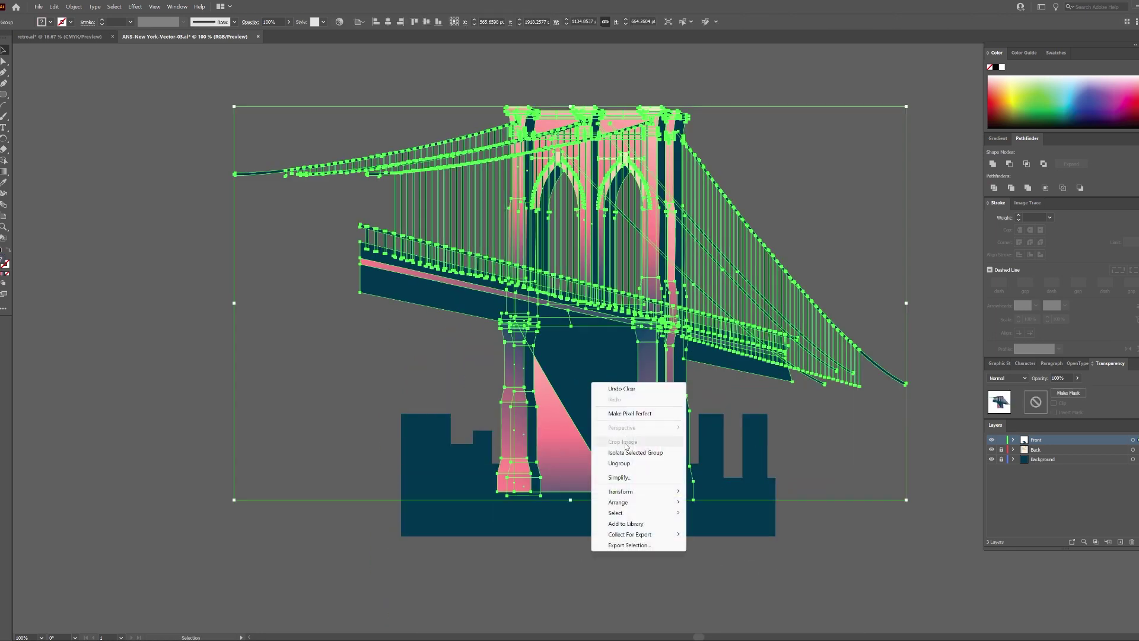
{"action": "left_click", "coordinate": [618, 463]}
{"action": "left_click", "coordinate": [564, 415]}
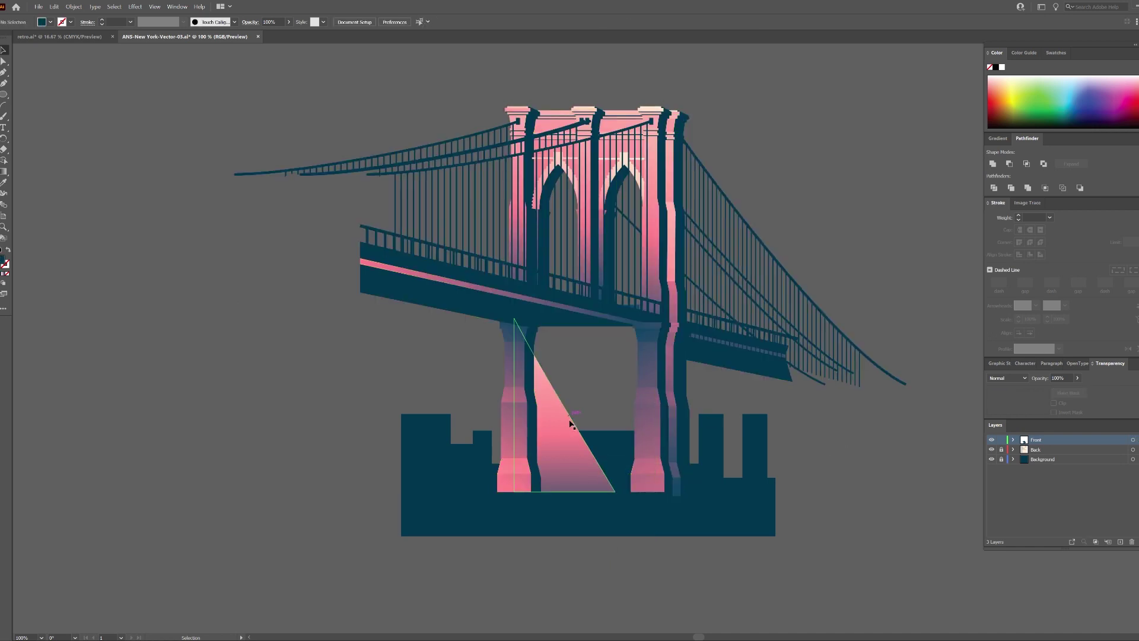
{"action": "key", "text": "Delete"}
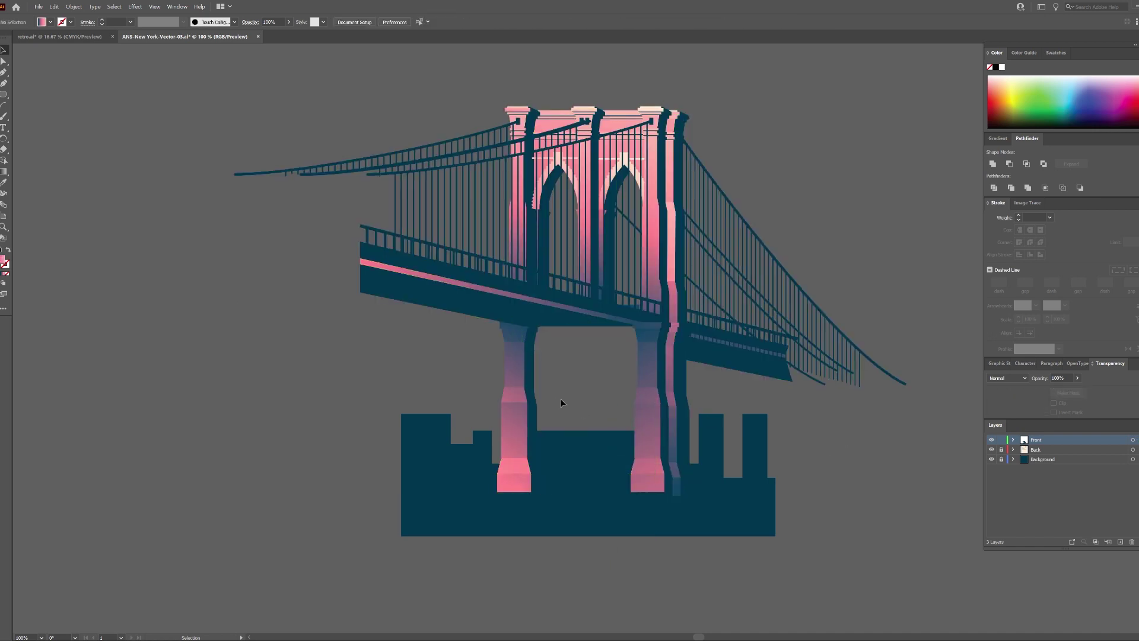
Step: Fill all the bridge artwork solid black, then return to the retro.ai BROOKLYN document
{"action": "scroll", "coordinate": [593, 376], "scroll_direction": "up", "scroll_amount": 2}
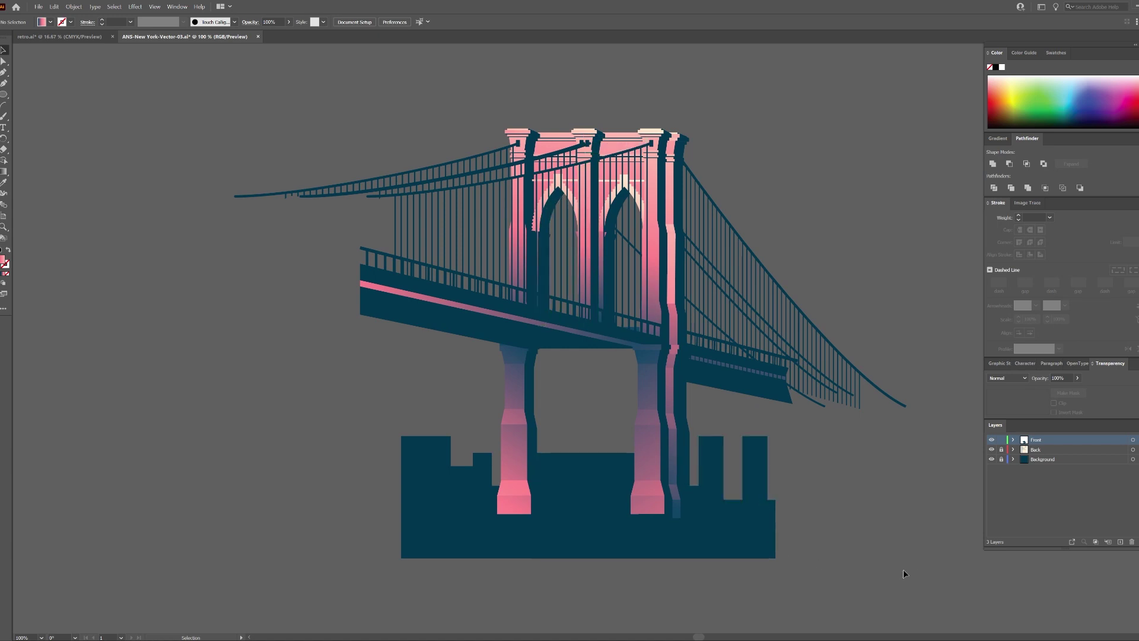
{"action": "key", "text": "ctrl+a"}
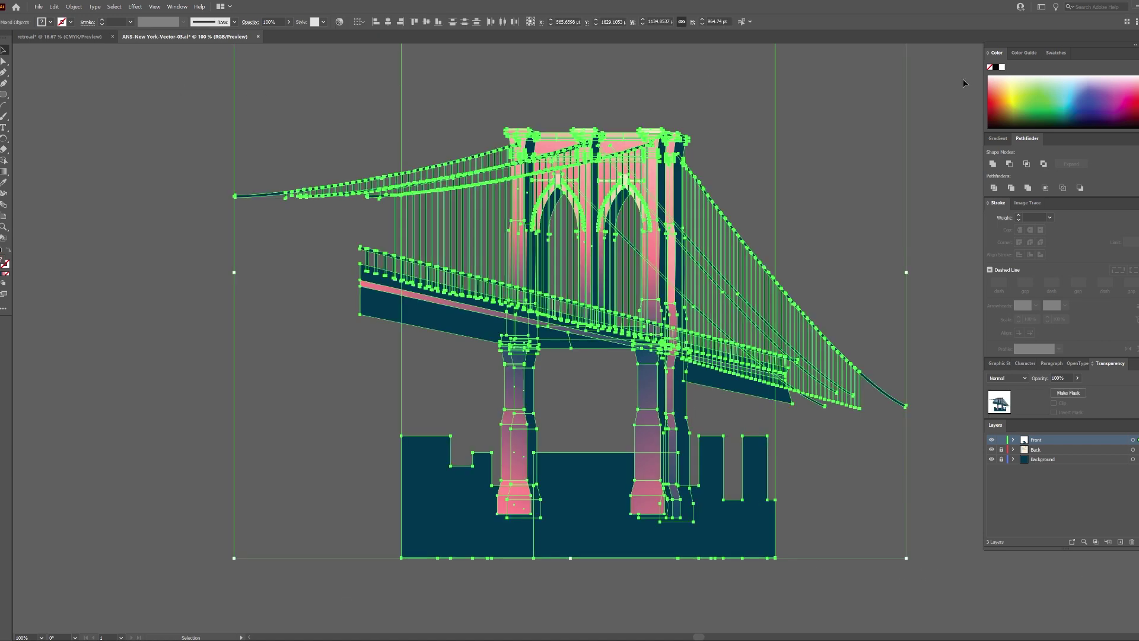
{"action": "left_click", "coordinate": [871, 507]}
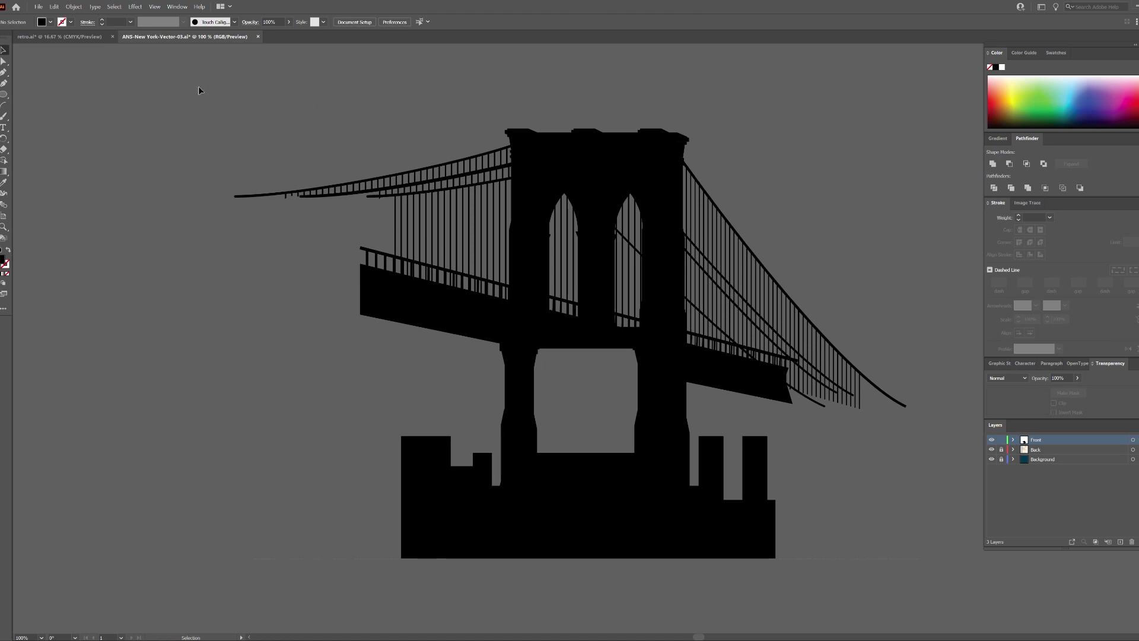
{"action": "key", "text": "ctrl+a"}
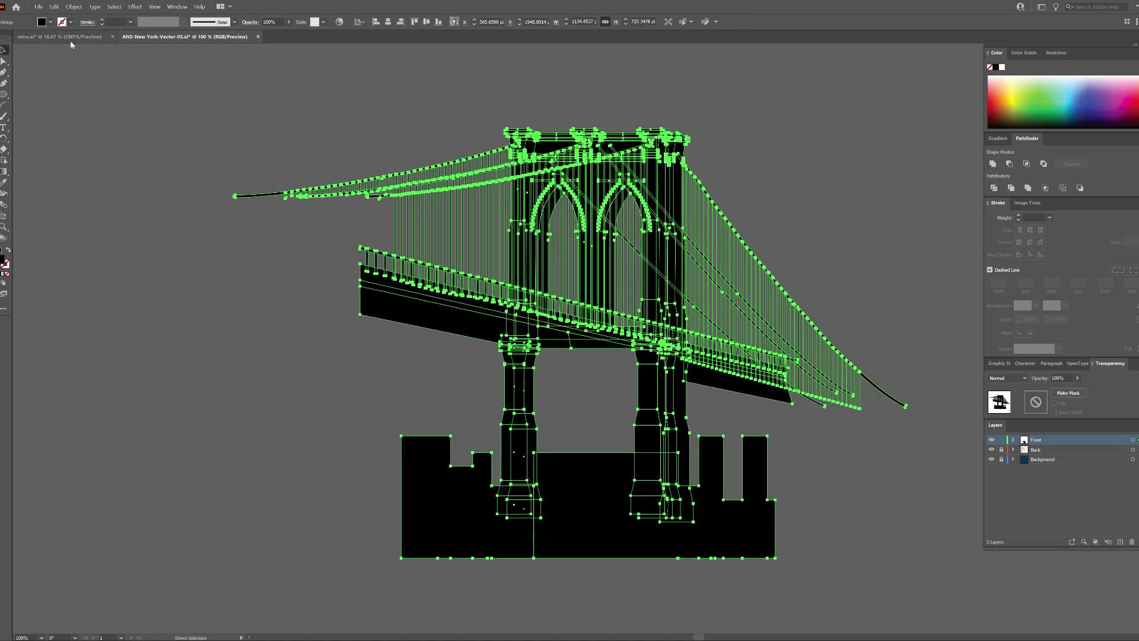
{"action": "left_click", "coordinate": [71, 39]}
{"action": "scroll", "coordinate": [383, 463], "scroll_direction": "down", "scroll_amount": 1}
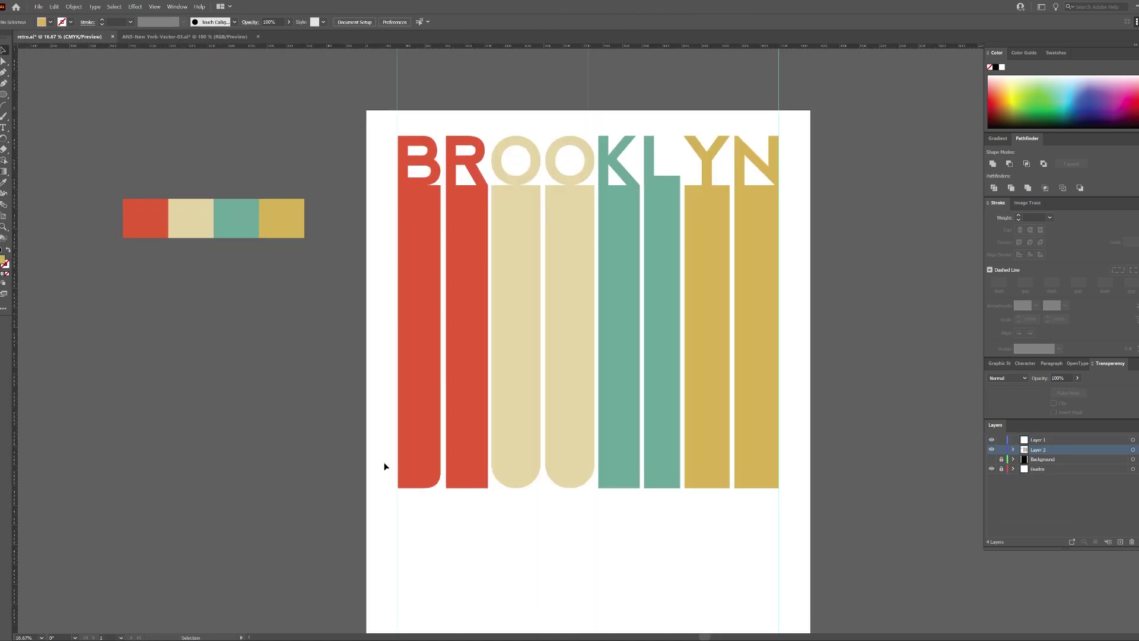
Step: Paste the bridge silhouette, enlarge it across the artwork and position it over the coloured bars
{"action": "key", "text": "ctrl+v"}
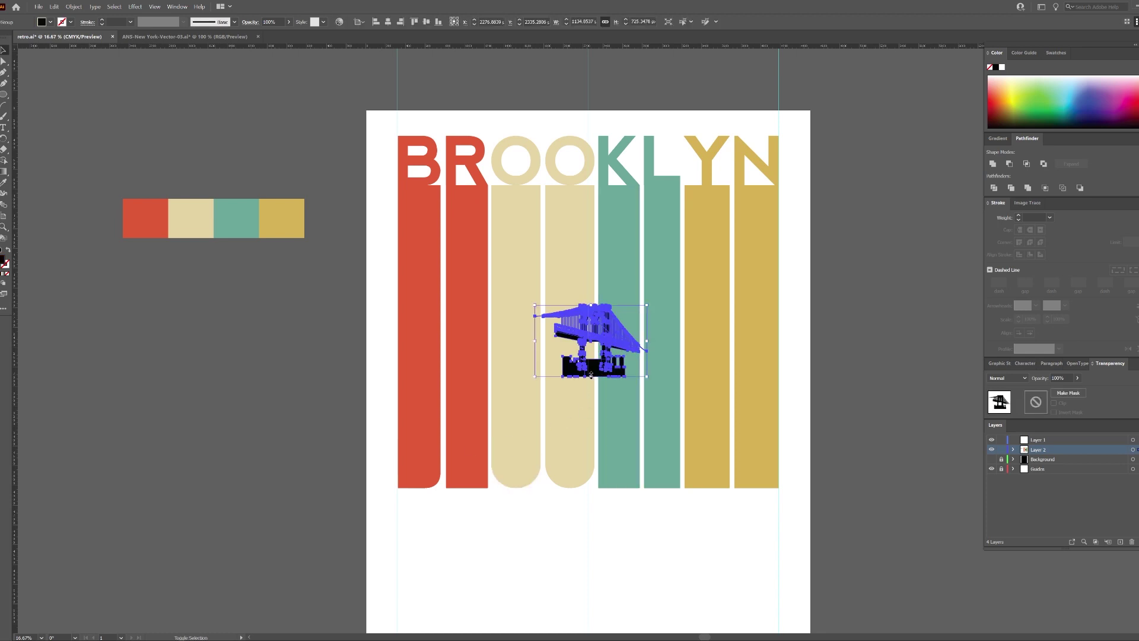
{"action": "left_click_drag", "start_coordinate": [590, 382], "coordinate": [557, 543]}
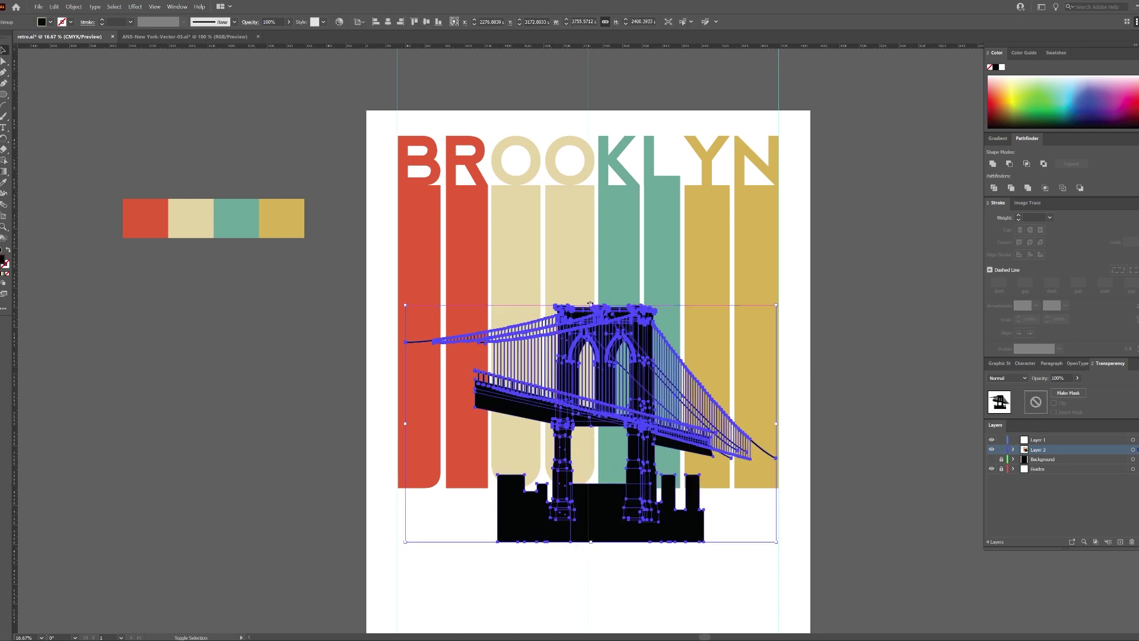
{"action": "left_click_drag", "start_coordinate": [590, 305], "coordinate": [591, 173]}
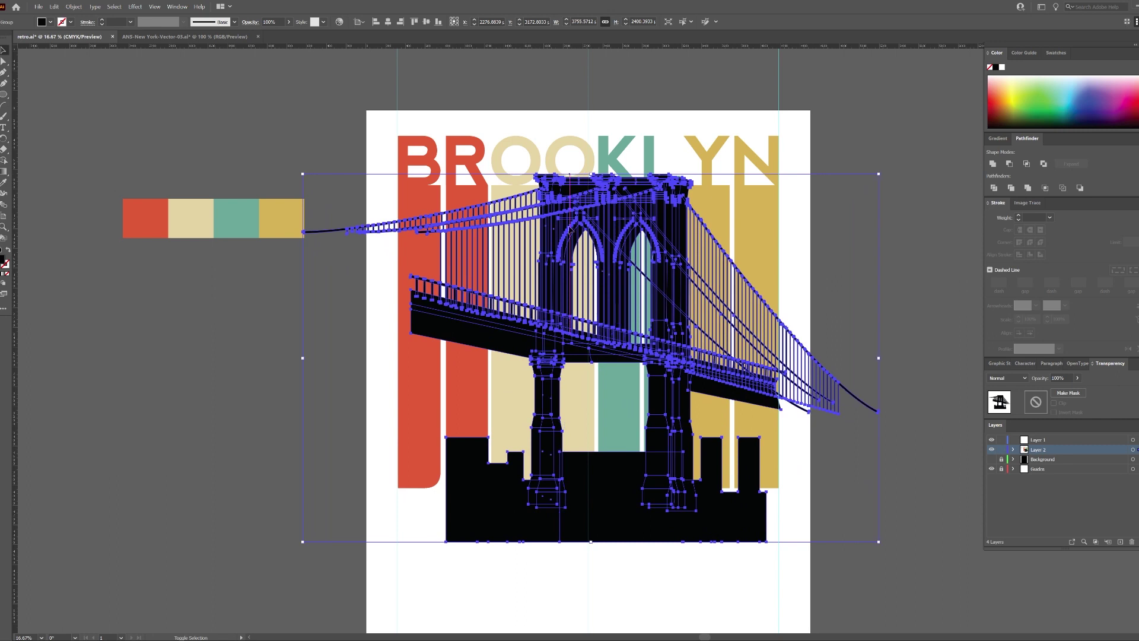
{"action": "left_click_drag", "start_coordinate": [589, 238], "coordinate": [582, 269]}
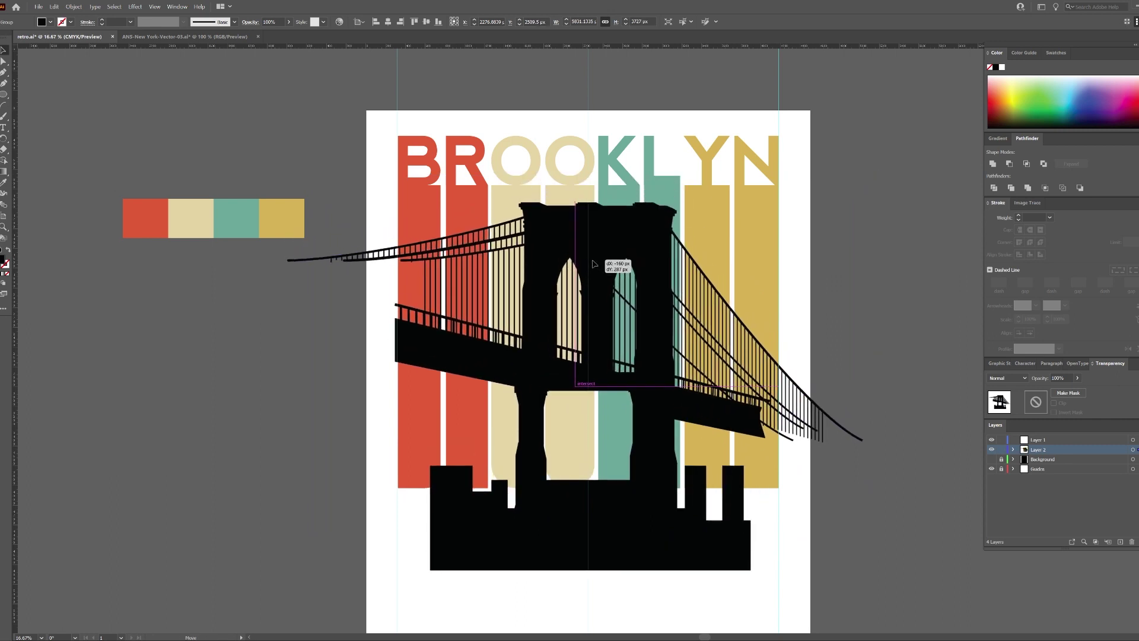
{"action": "left_click_drag", "start_coordinate": [860, 574], "coordinate": [907, 595]}
{"action": "left_click", "coordinate": [908, 595]}
{"action": "left_click_drag", "start_coordinate": [655, 332], "coordinate": [686, 319]}
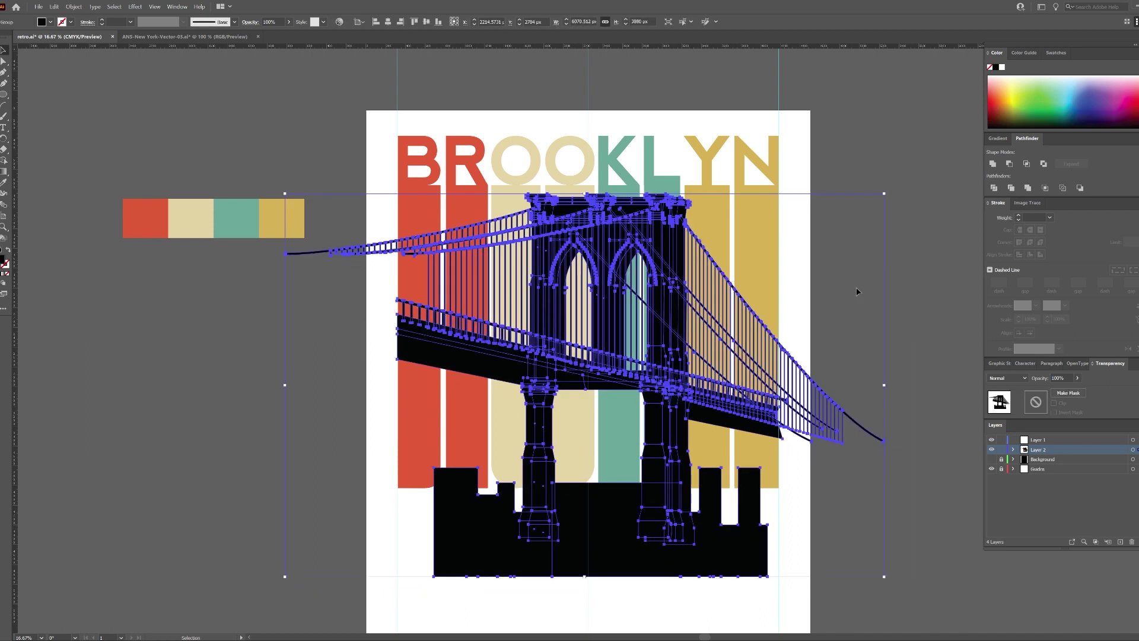
Step: Make Layer 1 the current layer and bring up arrangement options for the bridge
{"action": "scroll", "coordinate": [831, 314], "scroll_direction": "down", "scroll_amount": 3}
{"action": "left_click", "coordinate": [1044, 438]}
{"action": "right_click", "coordinate": [762, 361]}
Step: Send the bridge to the current layer (Layer 1) and lock Layer 1
{"action": "mouse_move", "coordinate": [830, 480]}
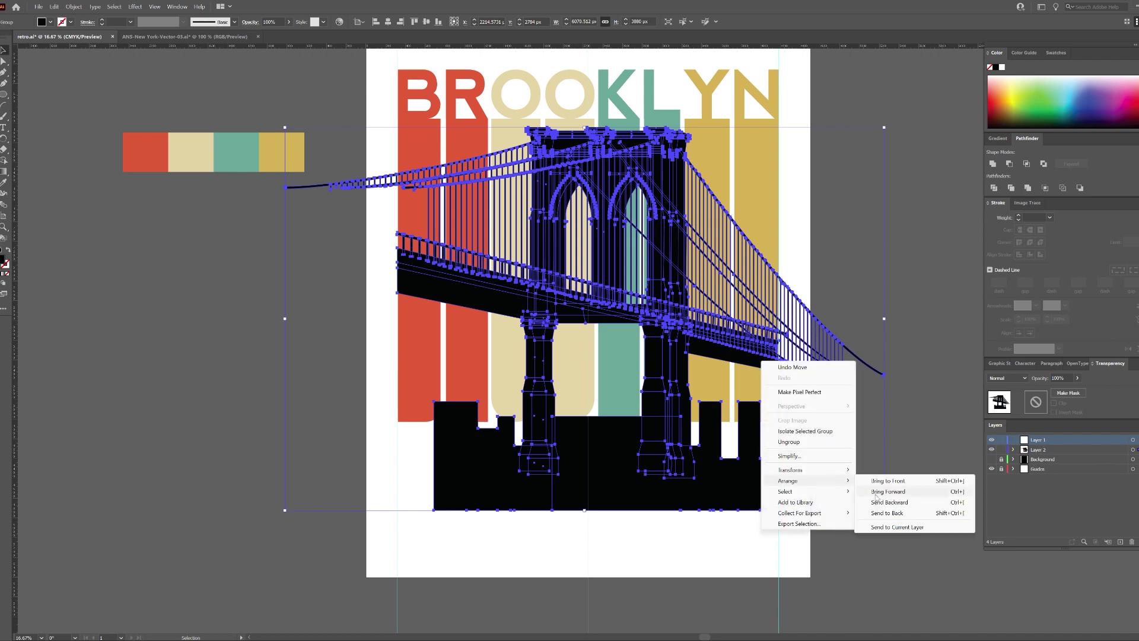
{"action": "left_click", "coordinate": [896, 527]}
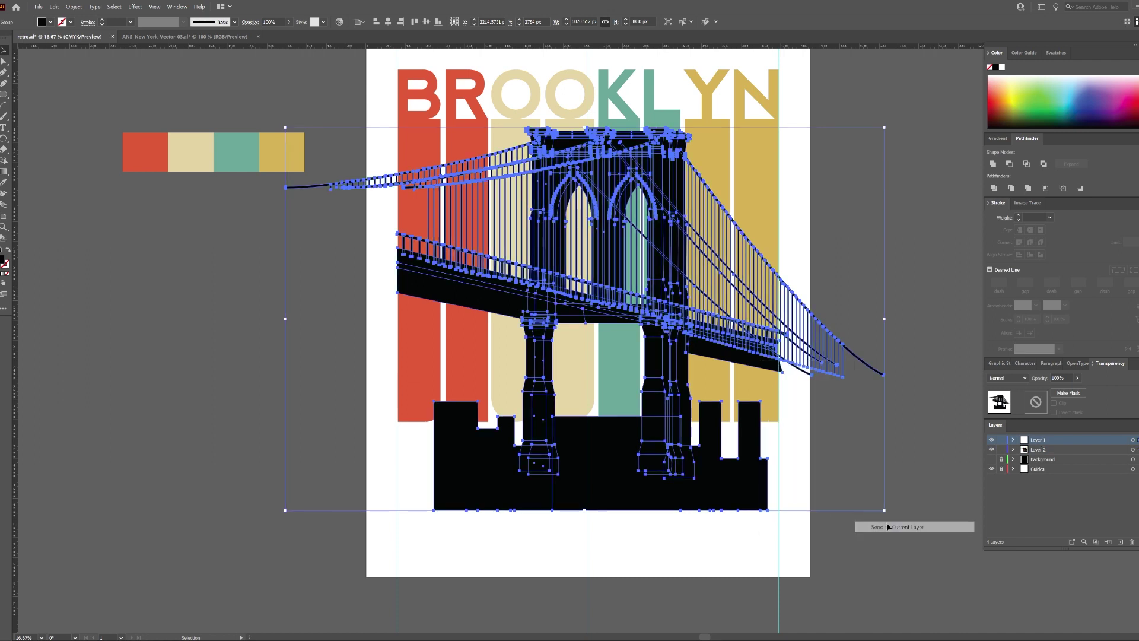
{"action": "left_click", "coordinate": [1001, 441]}
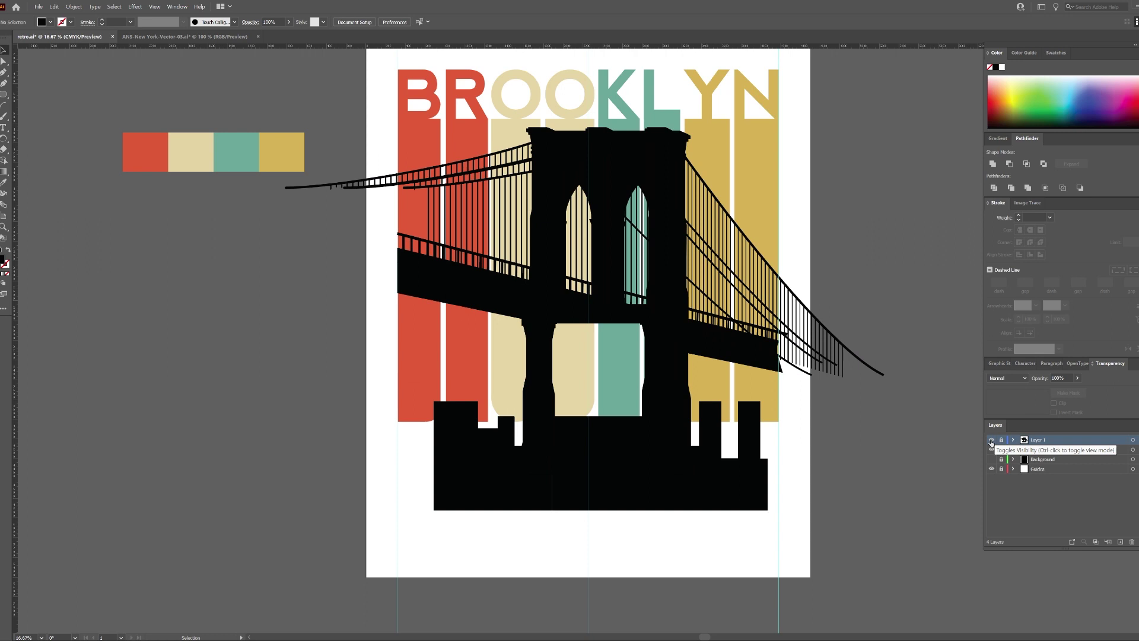
Step: With Direct Selection, select the bars' bottom anchor points and drag them downward
{"action": "left_click", "coordinate": [5, 61]}
{"action": "left_click", "coordinate": [1043, 451]}
{"action": "left_click_drag", "start_coordinate": [842, 526], "coordinate": [302, 300]}
{"action": "left_click_drag", "start_coordinate": [398, 421], "coordinate": [393, 460]}
Step: Select the bridge silhouette and cut it out of the artwork
{"action": "left_click", "coordinate": [4, 50]}
{"action": "scroll", "coordinate": [779, 220], "scroll_direction": "up", "scroll_amount": 1}
{"action": "left_click", "coordinate": [821, 228]}
{"action": "scroll", "coordinate": [705, 205], "scroll_direction": "up", "scroll_amount": 1}
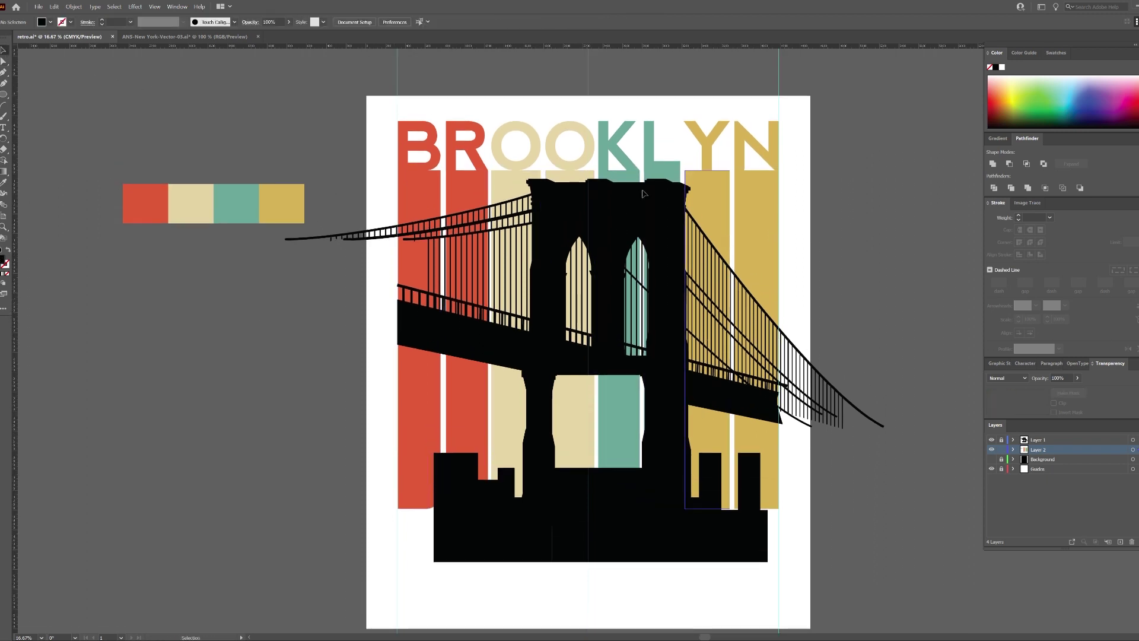
{"action": "left_click", "coordinate": [709, 233]}
{"action": "key", "text": "Delete"}
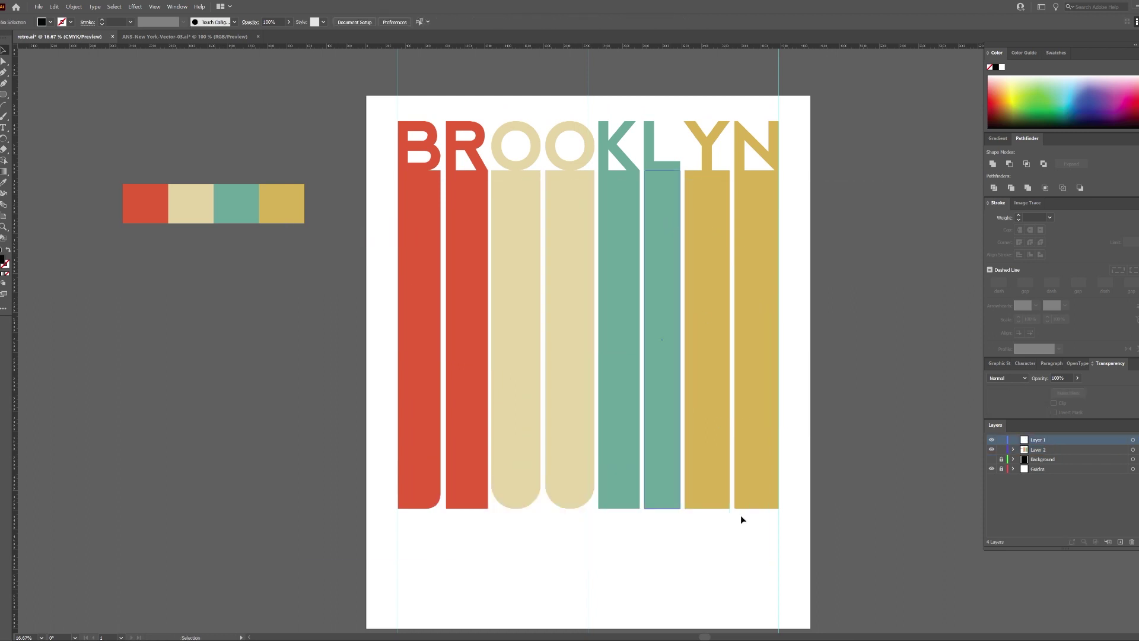
Step: Group the BROOKLYN letters and bars, and make an opacity mask with Clip unchecked
{"action": "left_click_drag", "start_coordinate": [394, 119], "coordinate": [583, 167]}
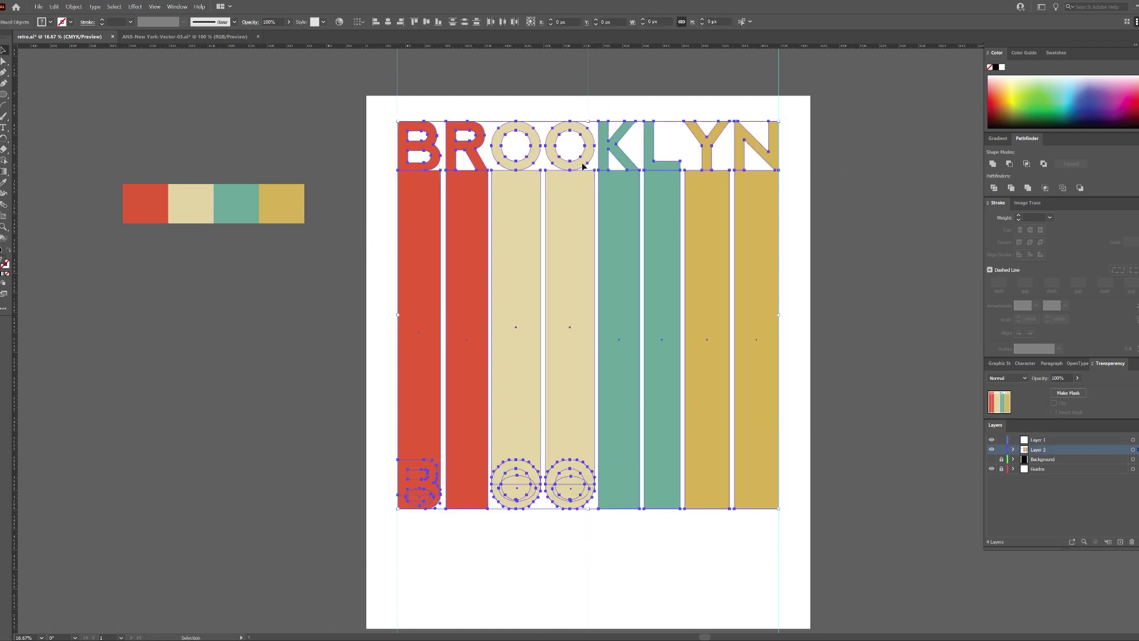
{"action": "key", "text": "ctrl+g"}
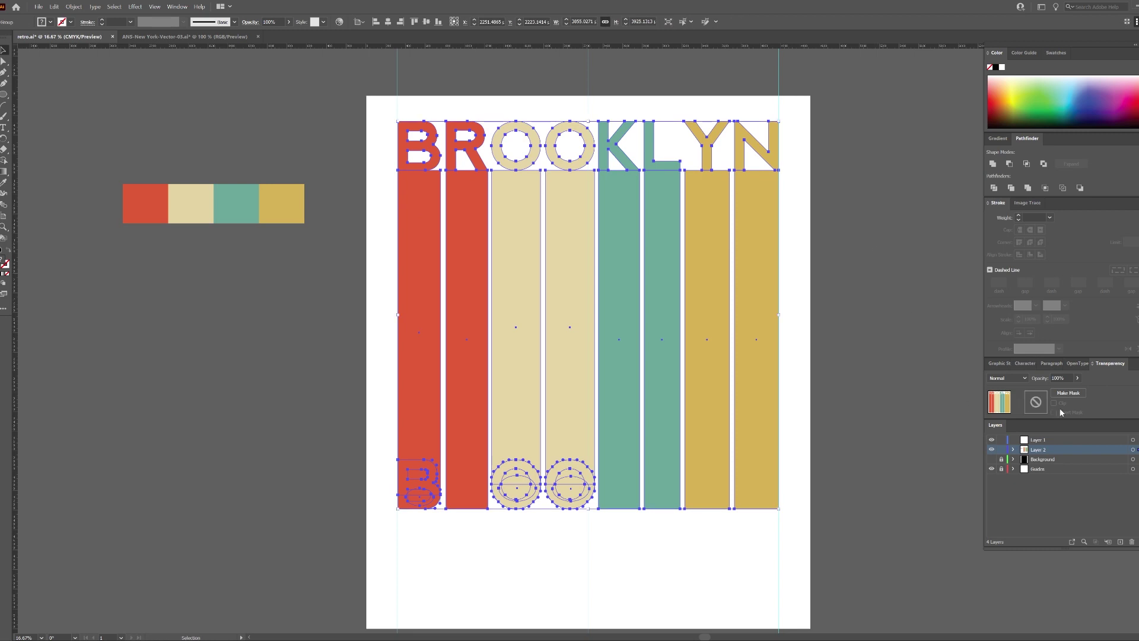
{"action": "left_click", "coordinate": [1069, 394]}
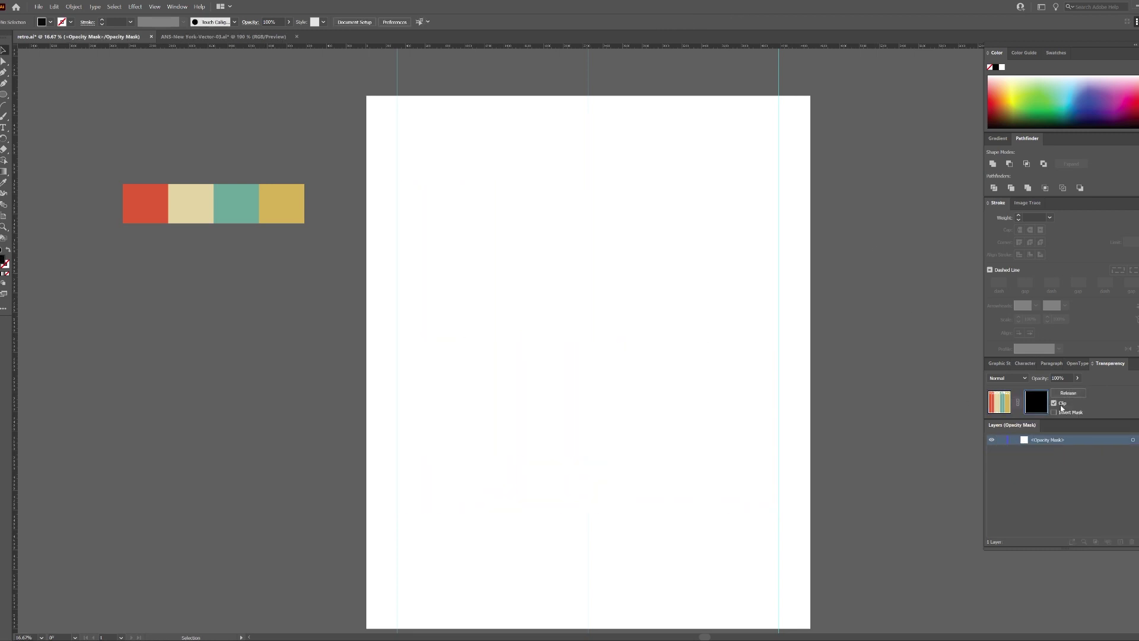
{"action": "left_click", "coordinate": [1054, 404]}
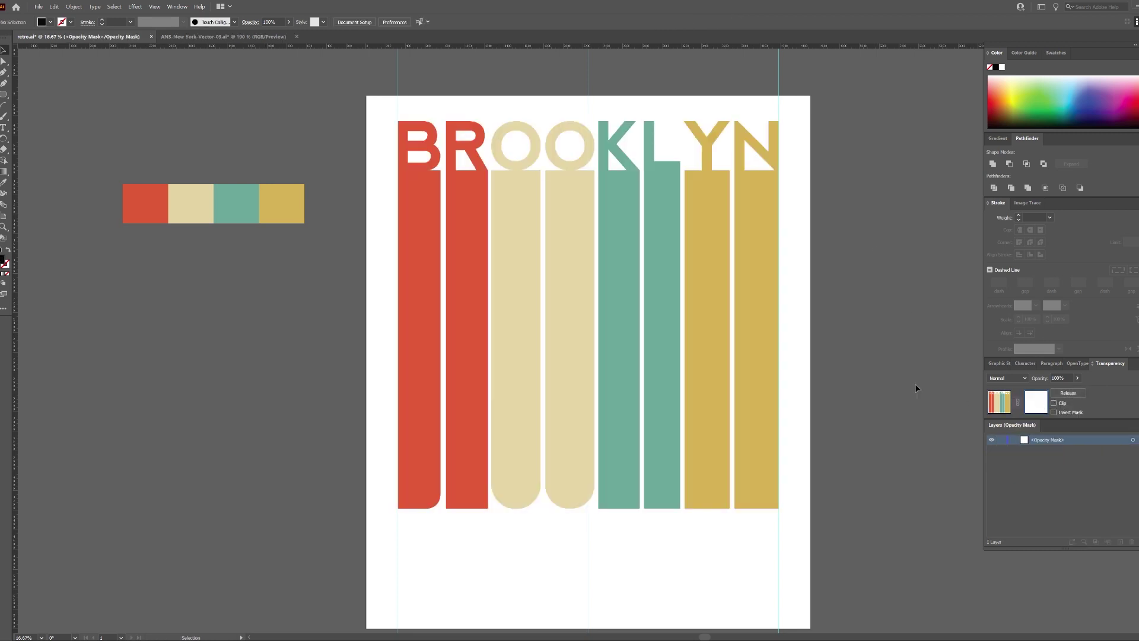
Step: Paste the bridge silhouette into the mask and show the black Background layer
{"action": "key", "text": "ctrl+f"}
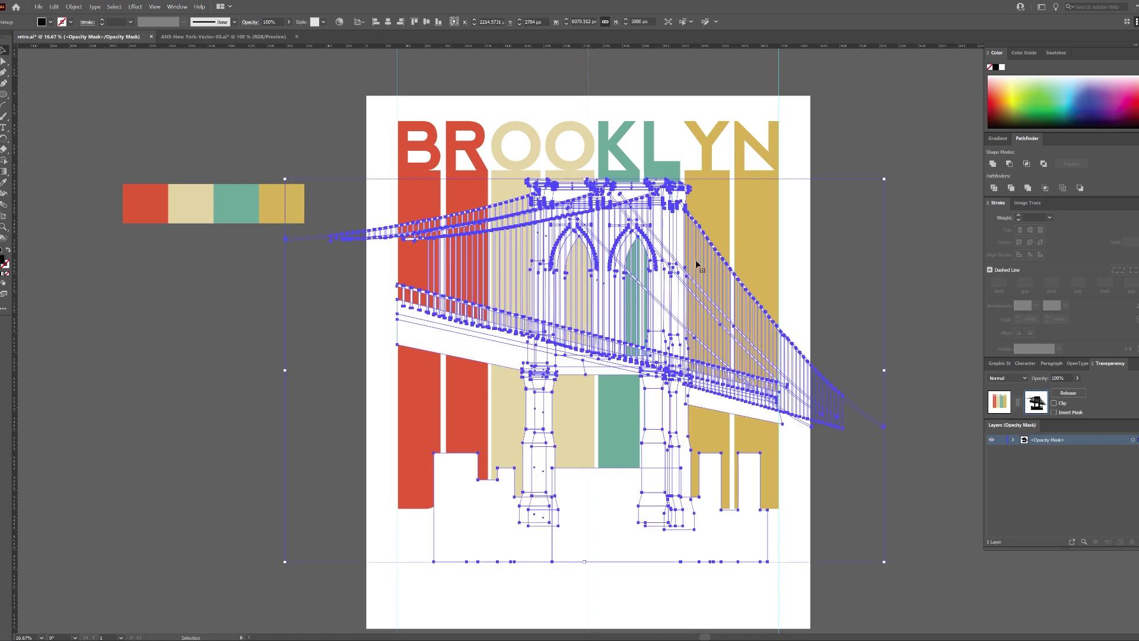
{"action": "left_click", "coordinate": [892, 219]}
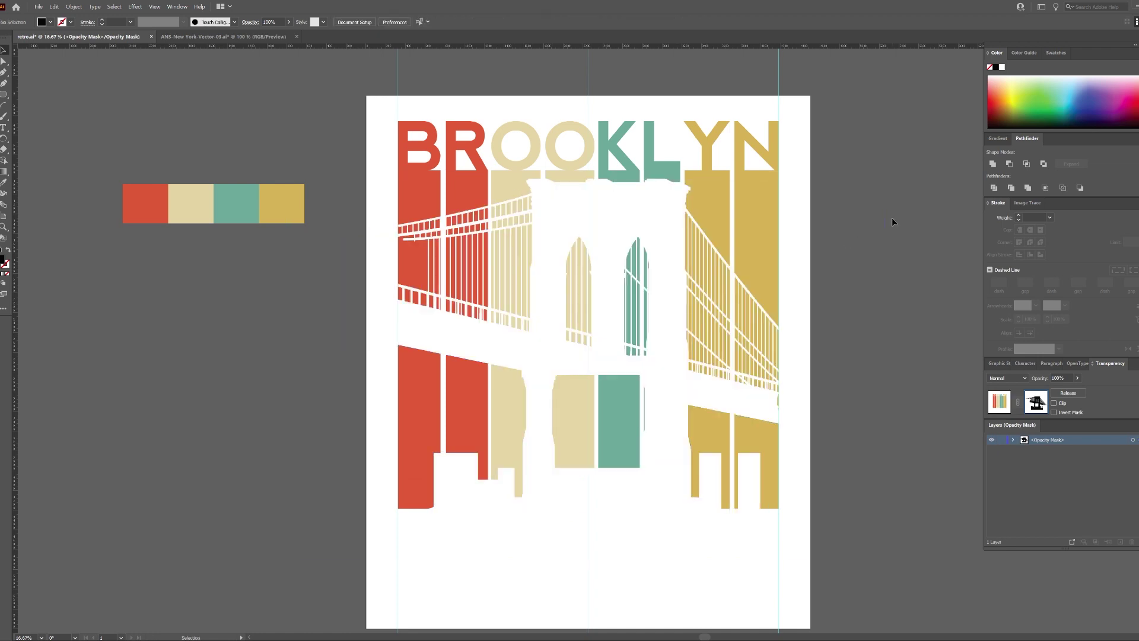
{"action": "left_click", "coordinate": [1000, 406]}
{"action": "left_click", "coordinate": [991, 459]}
{"action": "left_click", "coordinate": [873, 404]}
{"action": "scroll", "coordinate": [882, 392], "scroll_direction": "up", "scroll_amount": 1}
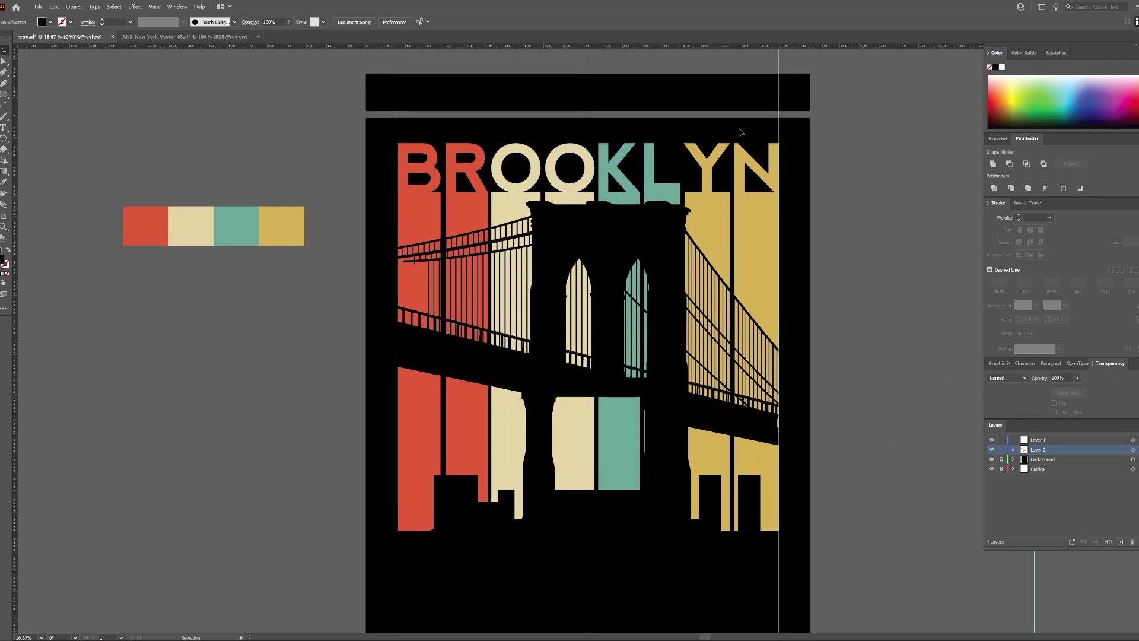
Step: Move the masked BROOKLYN group slightly upward
{"action": "scroll", "coordinate": [800, 362], "scroll_direction": "down", "scroll_amount": 1}
{"action": "scroll", "coordinate": [756, 350], "scroll_direction": "down", "scroll_amount": 1}
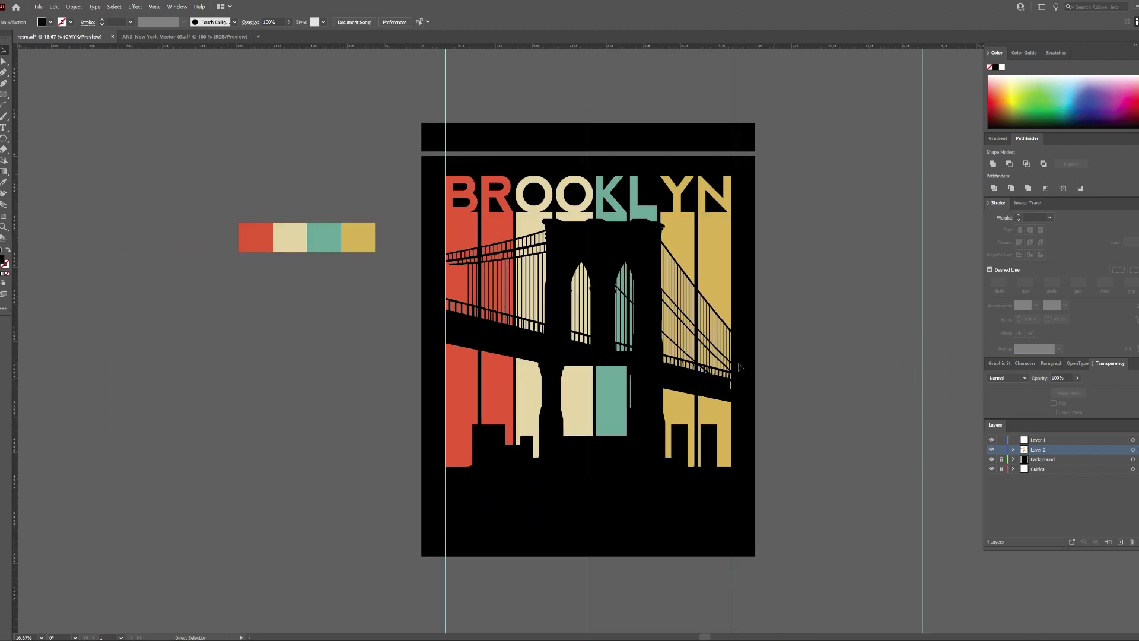
{"action": "scroll", "coordinate": [700, 353], "scroll_direction": "up", "scroll_amount": 1}
{"action": "left_click", "coordinate": [635, 354]}
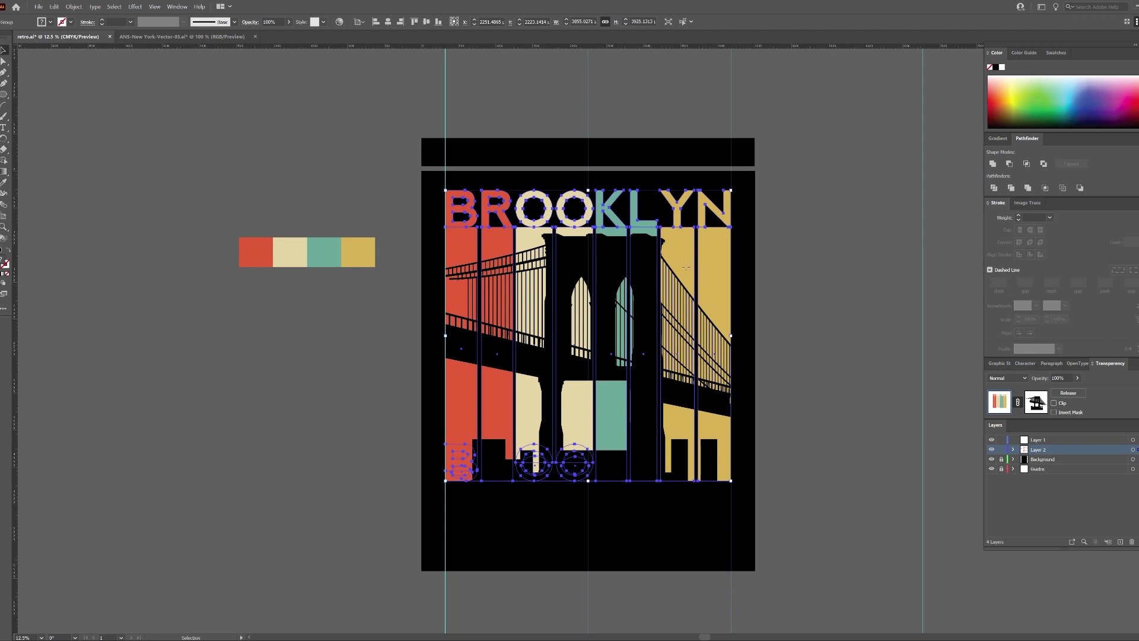
{"action": "left_click_drag", "start_coordinate": [686, 271], "coordinate": [686, 259]}
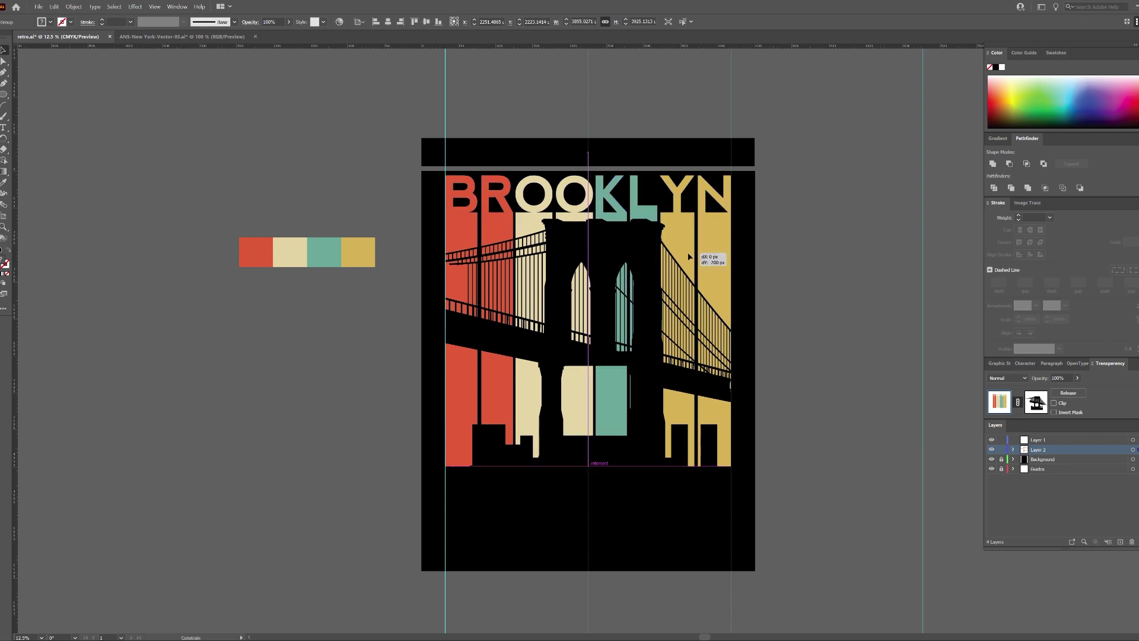
{"action": "left_click", "coordinate": [829, 272]}
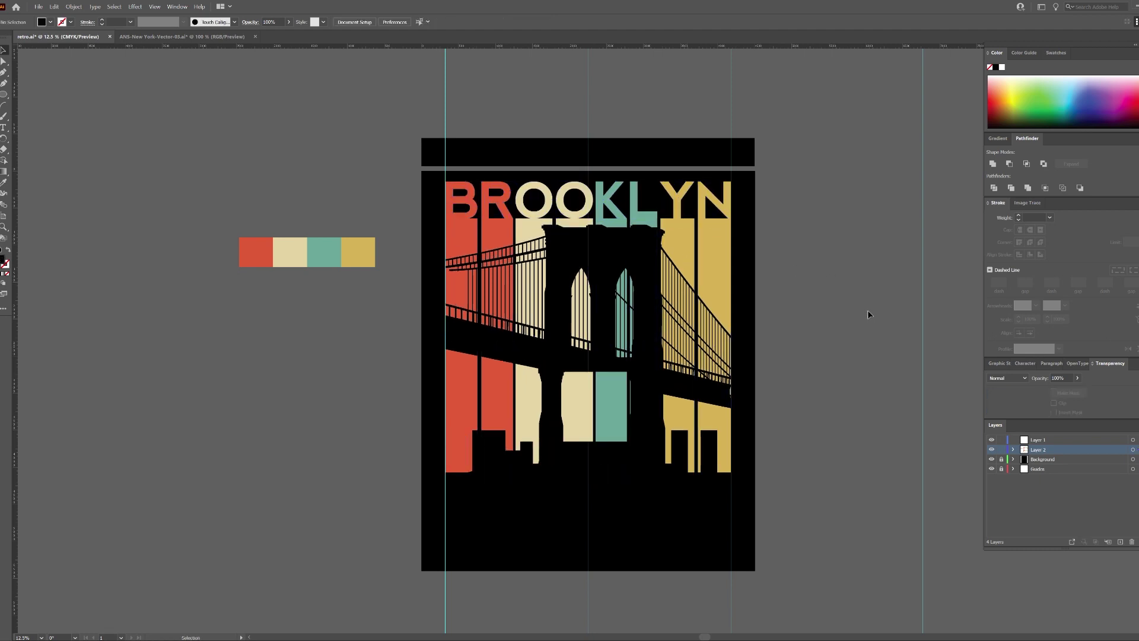
Step: Hide the black background and raise the bottom ends of the bars slightly
{"action": "left_click", "coordinate": [992, 459]}
{"action": "key", "text": "a"}
{"action": "key", "text": "ctrl+a"}
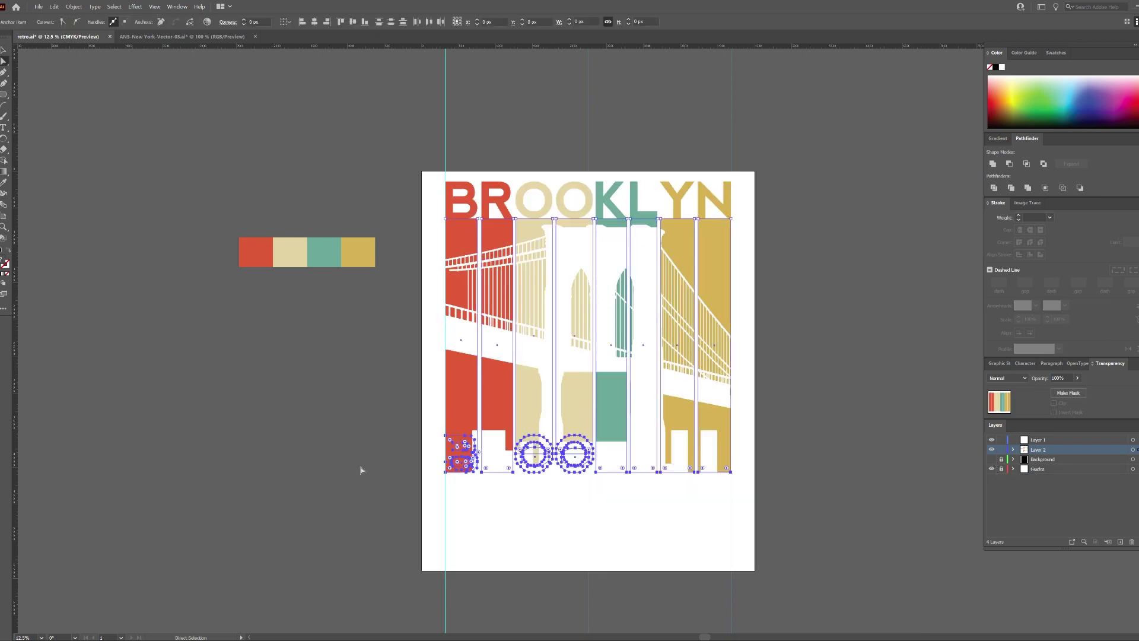
{"action": "left_click_drag", "start_coordinate": [449, 473], "coordinate": [443, 454]}
{"action": "left_click", "coordinate": [346, 429]}
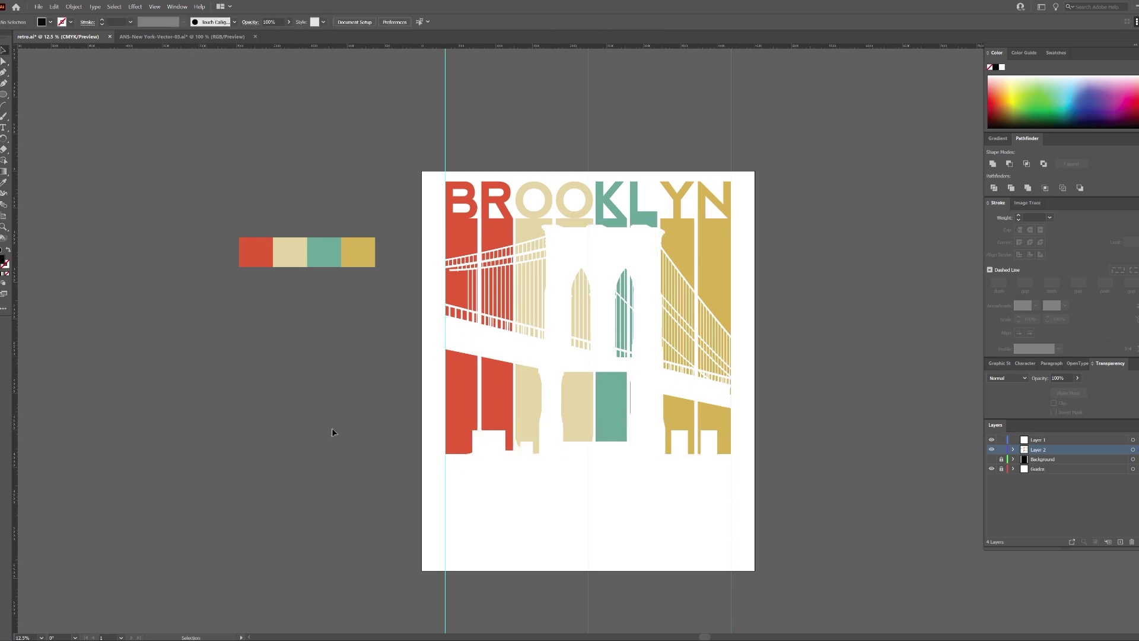
Step: Shrink the masked artwork group slightly and zoom in on the bridge artwork
{"action": "left_click", "coordinate": [589, 452]}
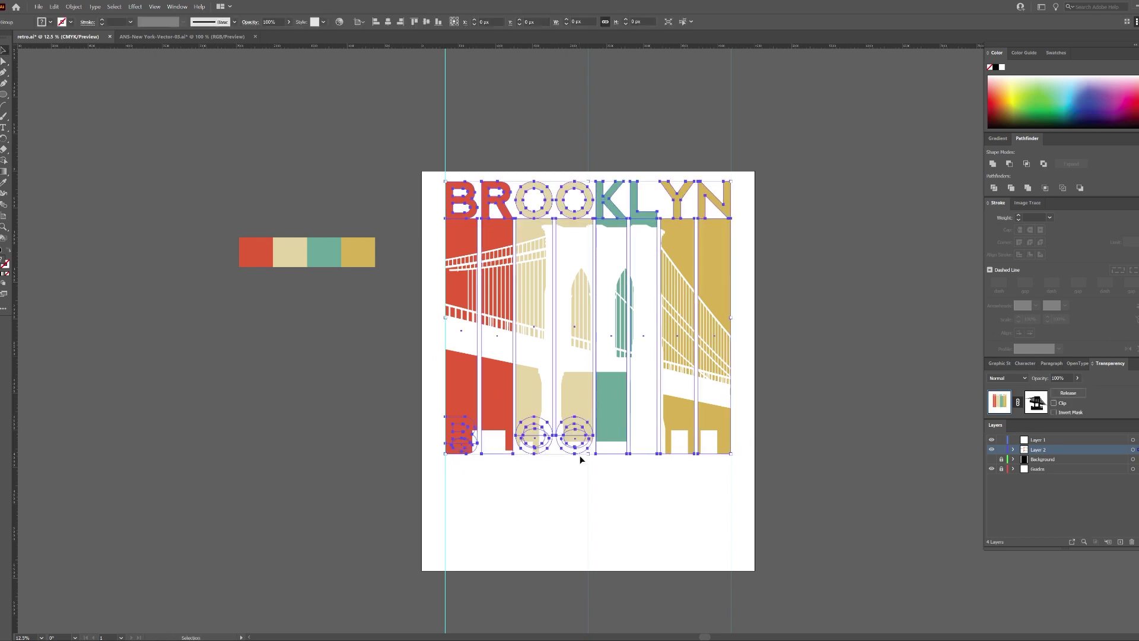
{"action": "left_click_drag", "start_coordinate": [589, 453], "coordinate": [590, 447]}
{"action": "key", "text": "ctrl+shift+a"}
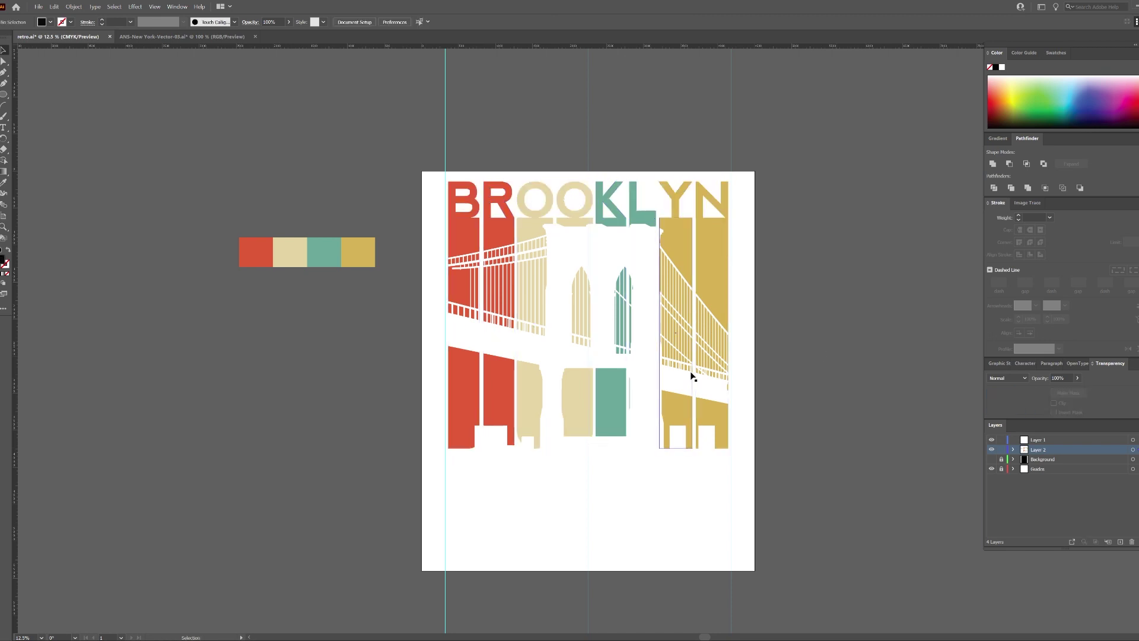
{"action": "key", "text": "ctrl+equal"}
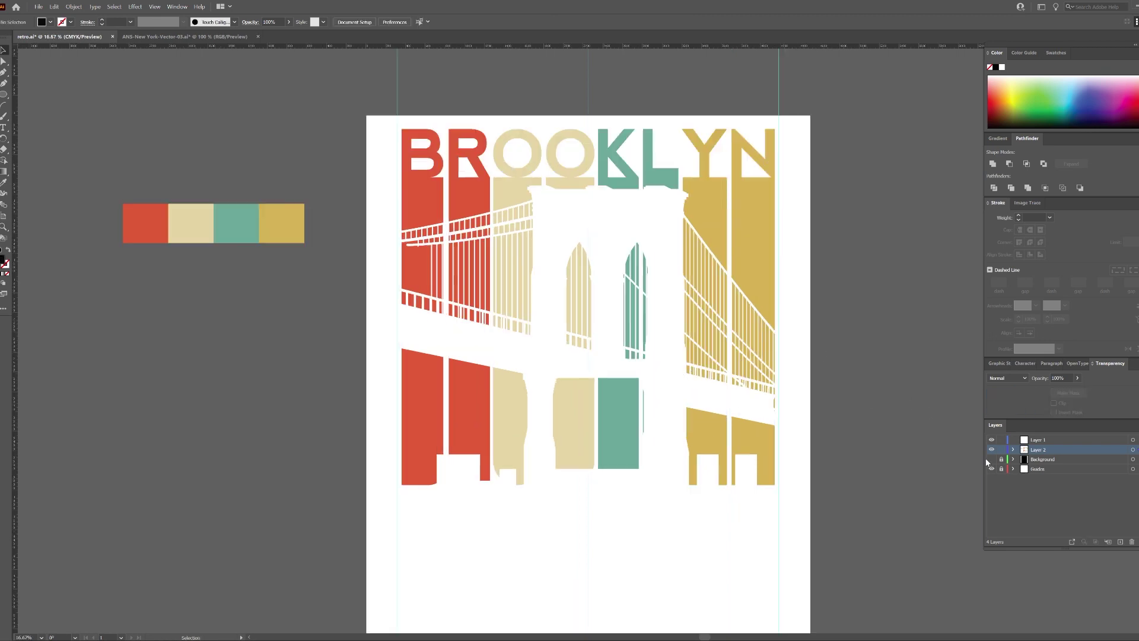
{"action": "left_click", "coordinate": [992, 460]}
{"action": "scroll", "coordinate": [949, 436], "scroll_direction": "down", "scroll_amount": 1}
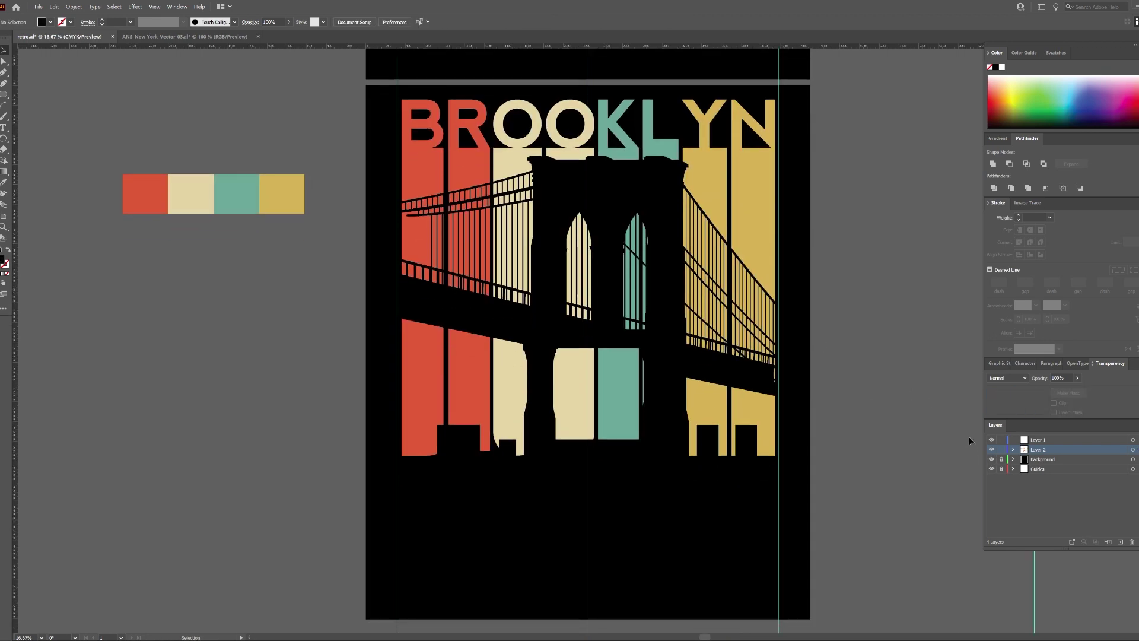
{"action": "left_click", "coordinate": [991, 460]}
{"action": "key", "text": "ctrl+equal"}
{"action": "key", "text": "ctrl+equal"}
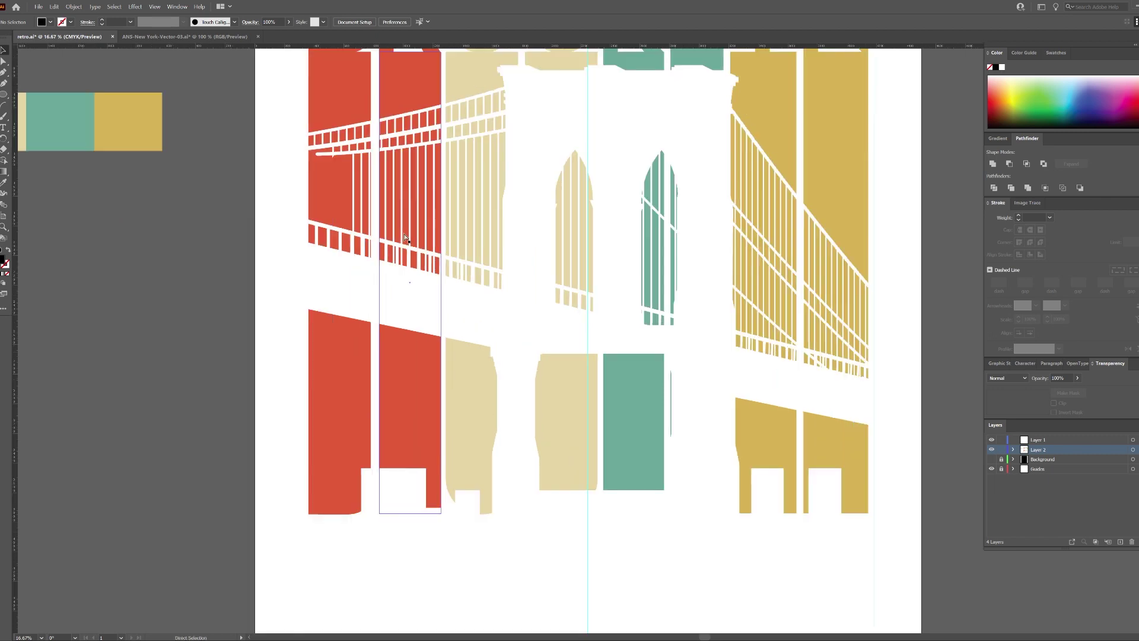
{"action": "scroll", "coordinate": [349, 355], "scroll_direction": "up", "scroll_amount": 4}
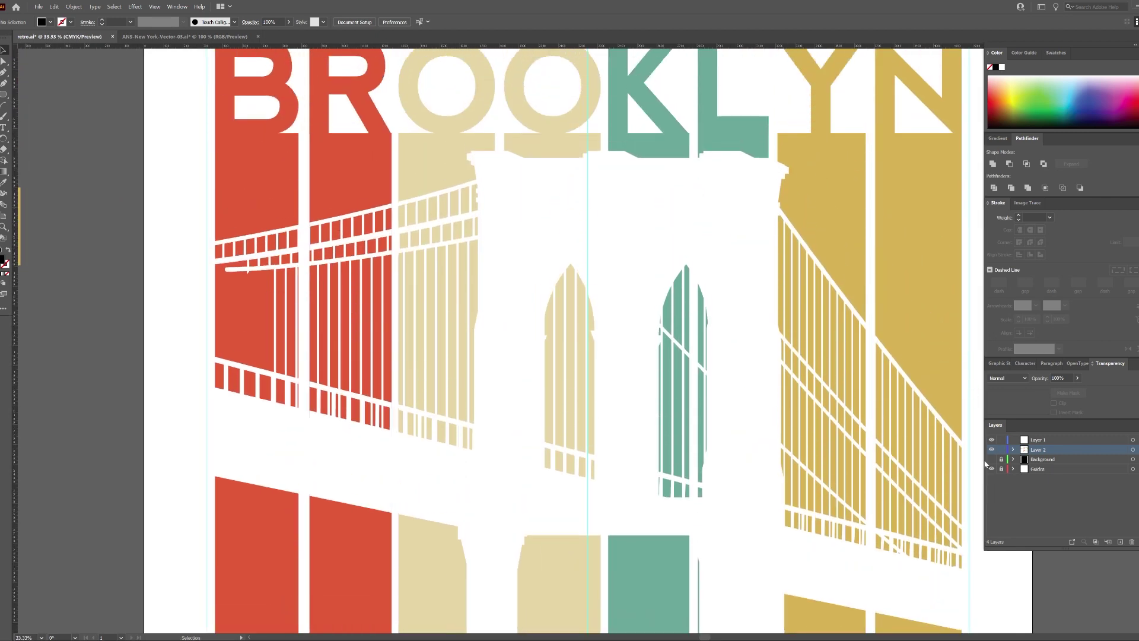
Step: Show the Background and Guides layers, then open the lettering group's opacity mask for editing
{"action": "left_click", "coordinate": [991, 459]}
{"action": "left_click", "coordinate": [991, 469]}
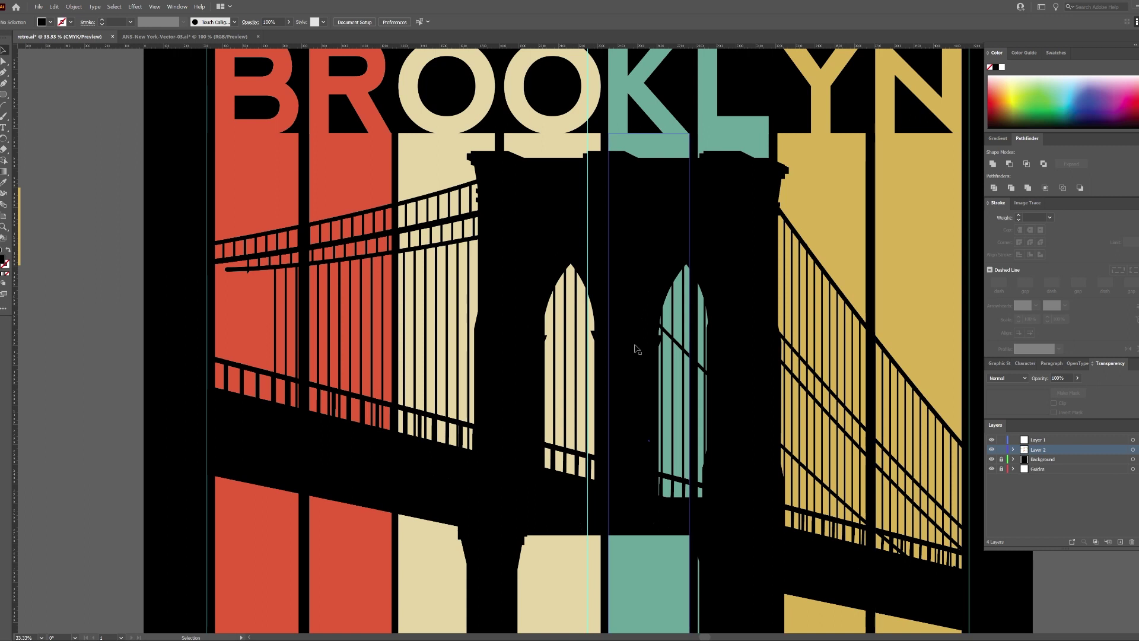
{"action": "left_click", "coordinate": [588, 270]}
{"action": "left_click", "coordinate": [1036, 404]}
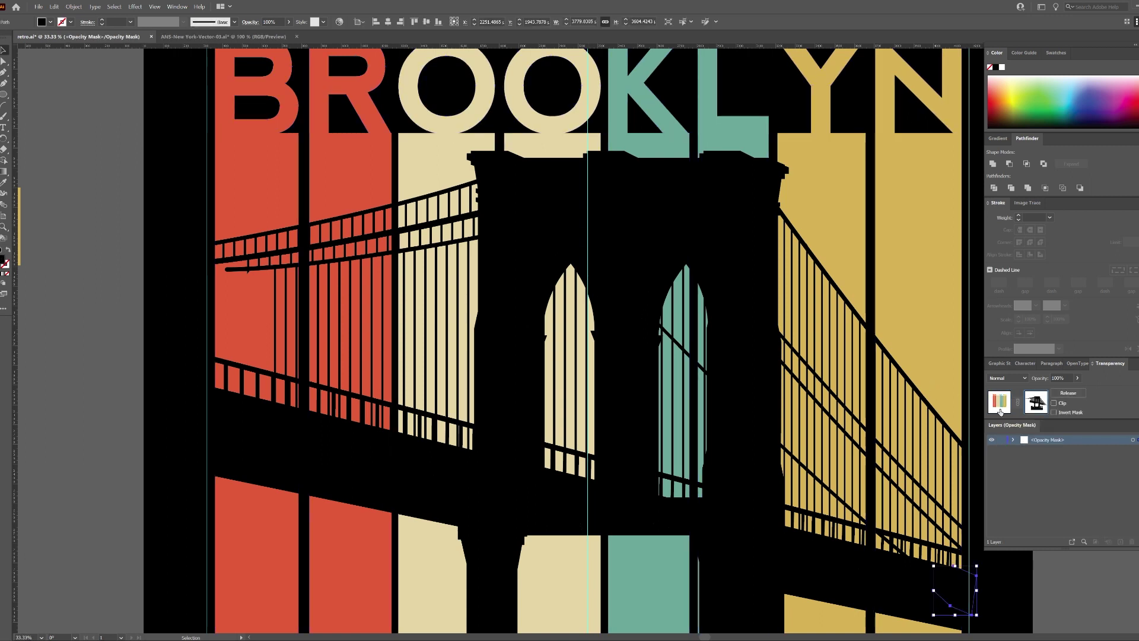
Step: Draw a vertical Pen line on the left railing, removing a stray anchor point
{"action": "left_click", "coordinate": [6, 75]}
{"action": "left_click", "coordinate": [248, 265]}
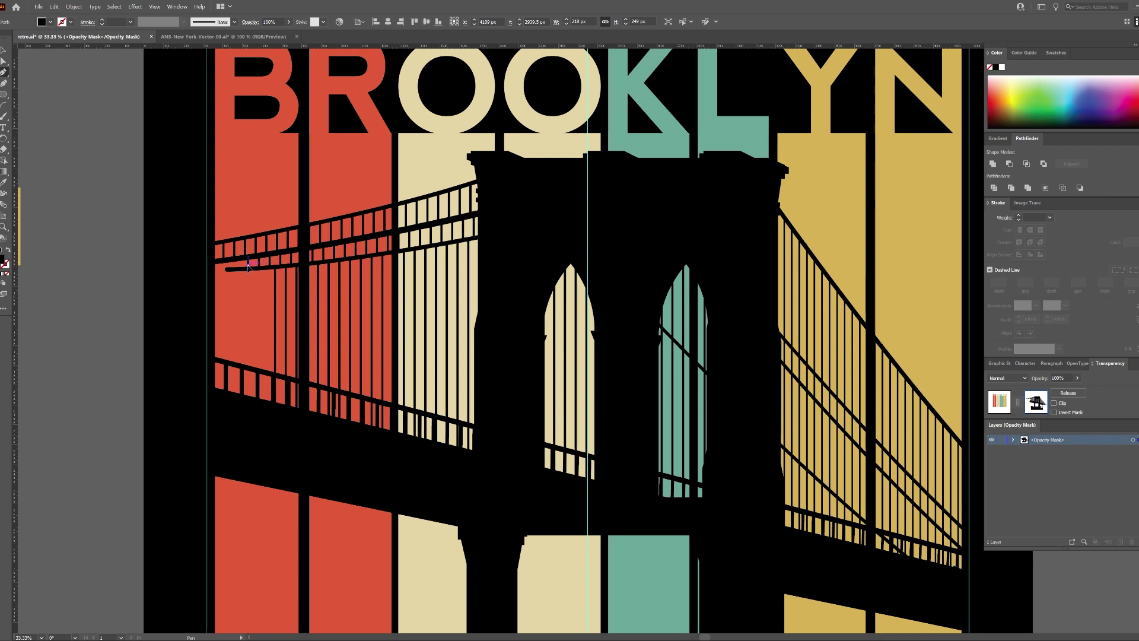
{"action": "left_click", "coordinate": [248, 369]}
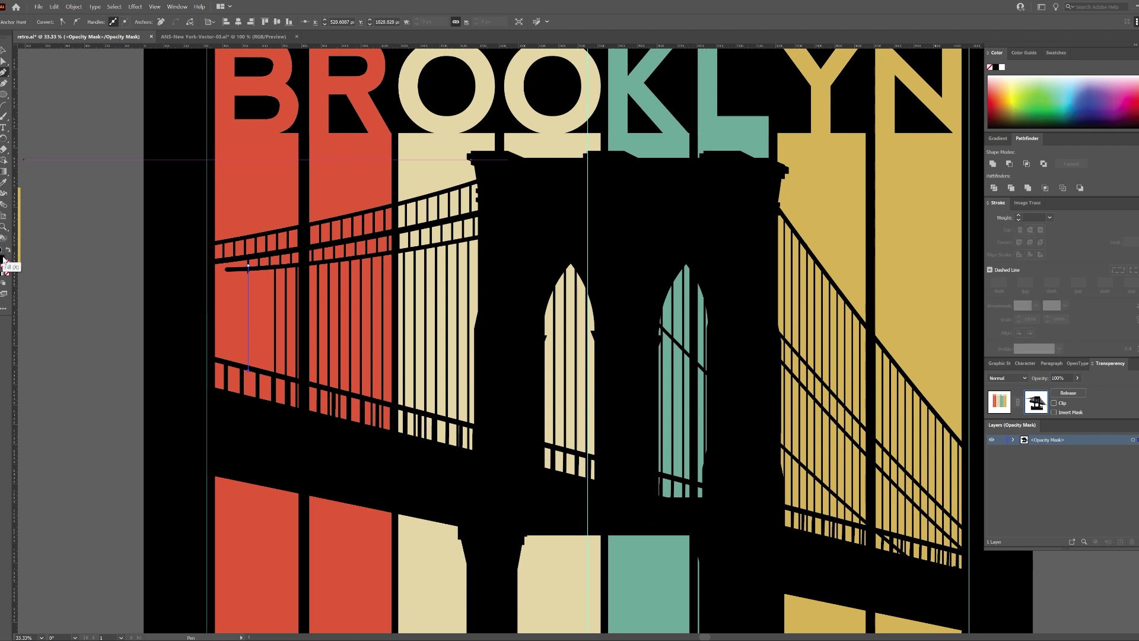
{"action": "left_click", "coordinate": [65, 253]}
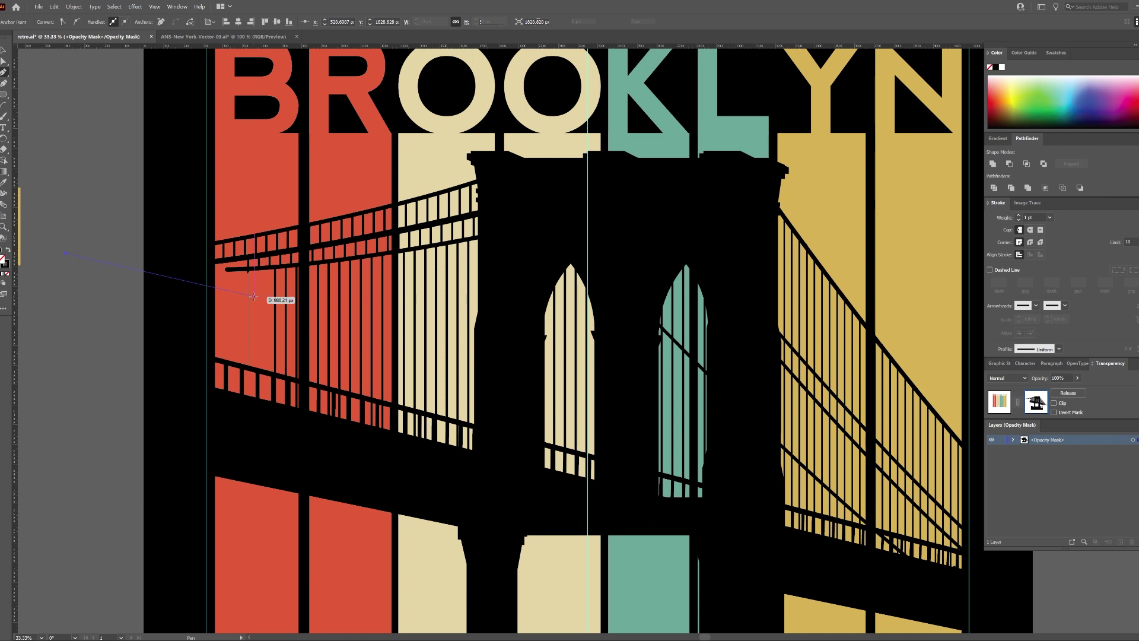
{"action": "key", "text": "v"}
{"action": "key", "text": "Delete"}
Step: Set the new vertical line's stroke weight to 12 pt
{"action": "left_click", "coordinate": [248, 296]}
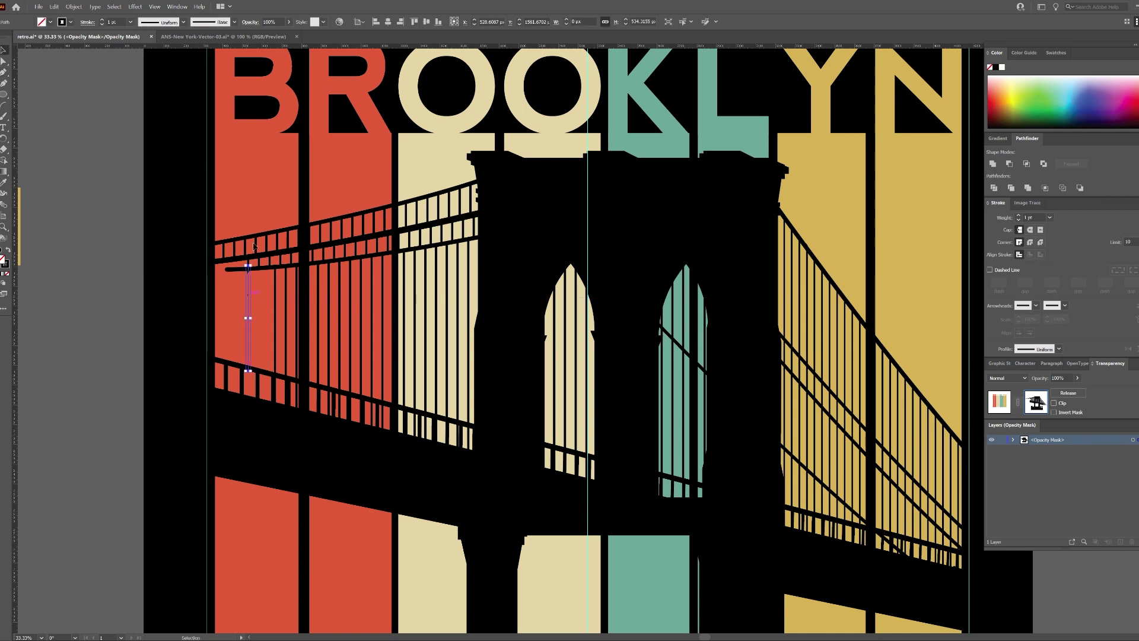
{"action": "left_click", "coordinate": [103, 21]}
{"action": "left_click", "coordinate": [103, 20]}
{"action": "left_click", "coordinate": [103, 21]}
{"action": "left_click", "coordinate": [103, 21]}
{"action": "left_click", "coordinate": [103, 20]}
{"action": "left_click", "coordinate": [103, 20]}
{"action": "left_click", "coordinate": [102, 21]}
{"action": "left_click", "coordinate": [103, 22]}
{"action": "left_click", "coordinate": [114, 165]}
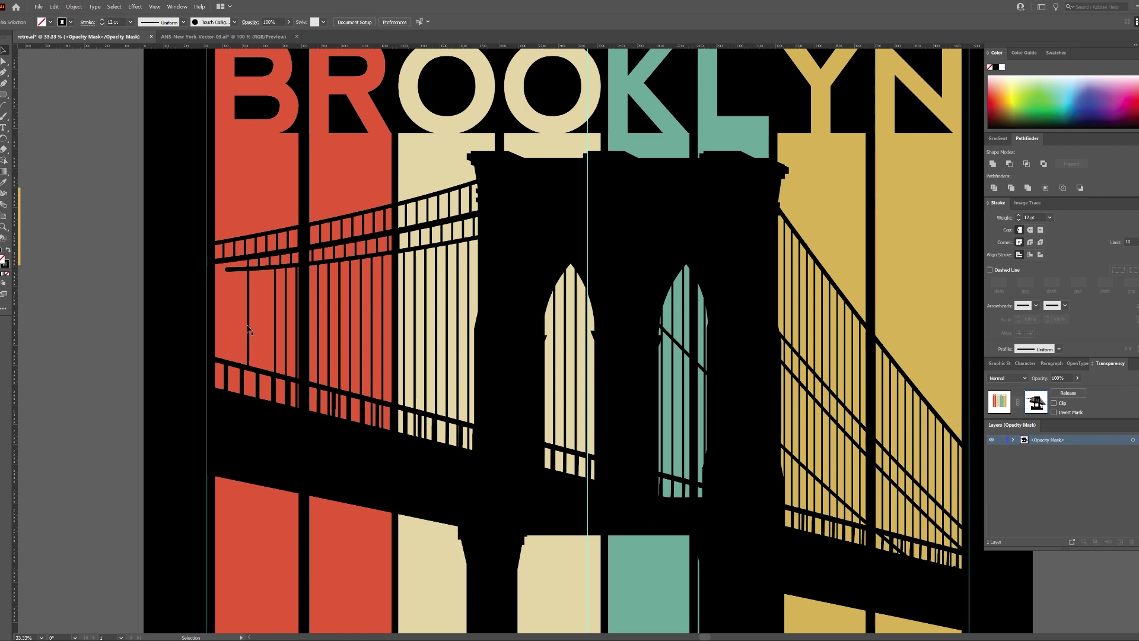
Step: Duplicate the railing post sideways to the left
{"action": "key", "text": "a"}
{"action": "left_click", "coordinate": [248, 325]}
{"action": "left_click_drag", "start_coordinate": [250, 328], "coordinate": [225, 330]}
Step: Leave opacity-mask editing and return to the artwork thumbnail
{"action": "left_click", "coordinate": [174, 210]}
{"action": "key", "text": "ctrl+minus"}
{"action": "key", "text": "ctrl+minus"}
{"action": "key", "text": "ctrl+minus"}
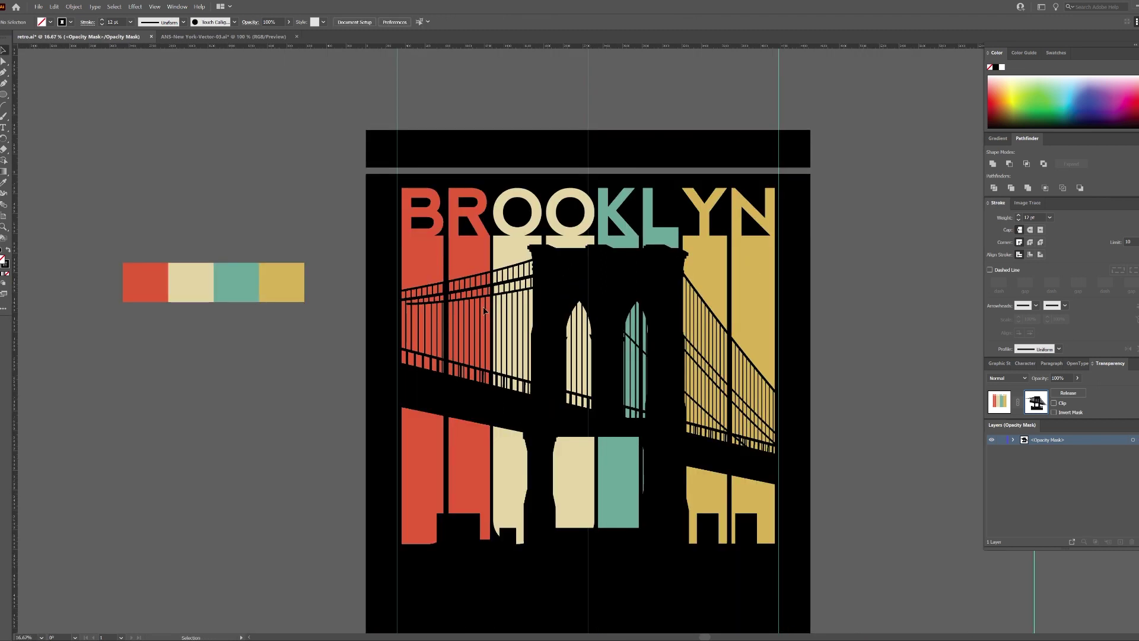
{"action": "key", "text": "ctrl+plus"}
{"action": "scroll", "coordinate": [786, 347], "scroll_direction": "down", "scroll_amount": 3}
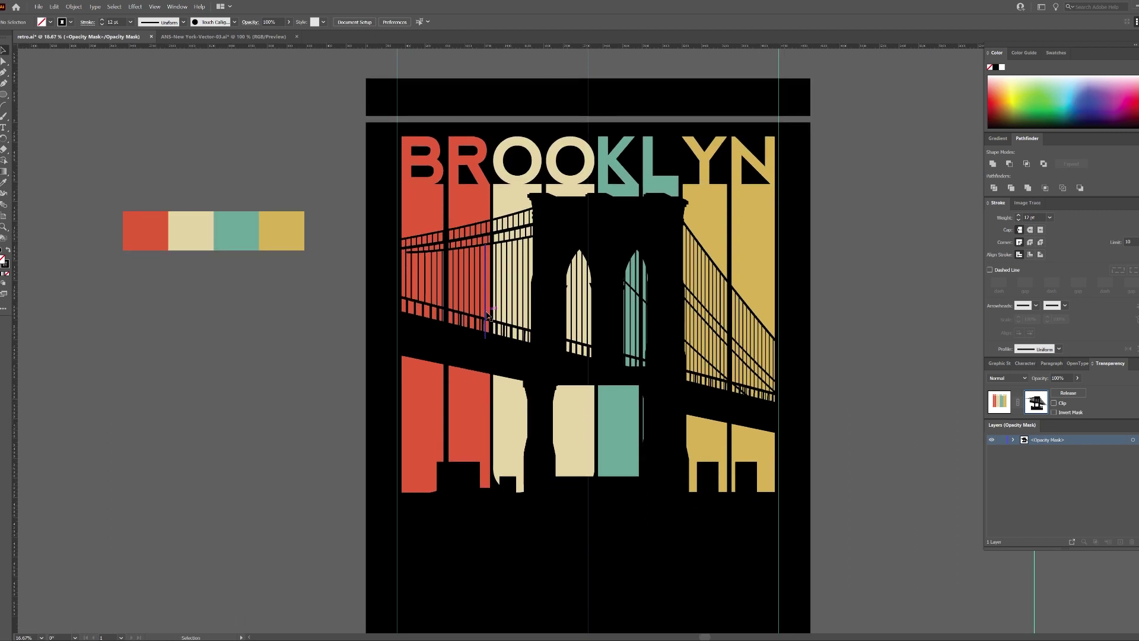
{"action": "left_click", "coordinate": [999, 402]}
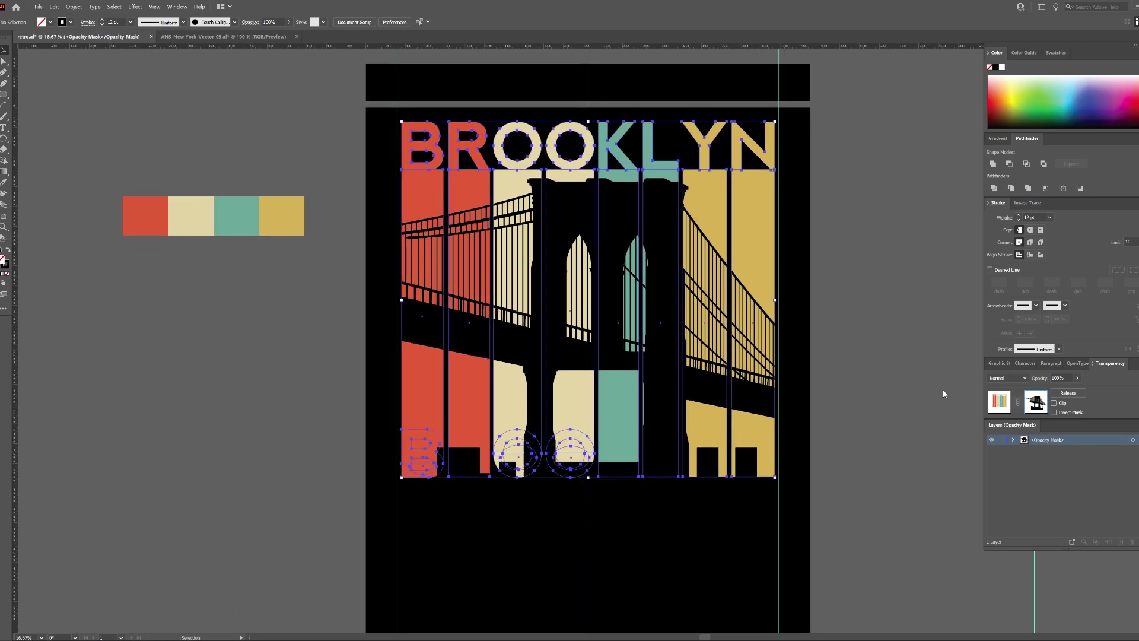
{"action": "scroll", "coordinate": [890, 332], "scroll_direction": "down", "scroll_amount": 2}
{"action": "left_click", "coordinate": [963, 338]}
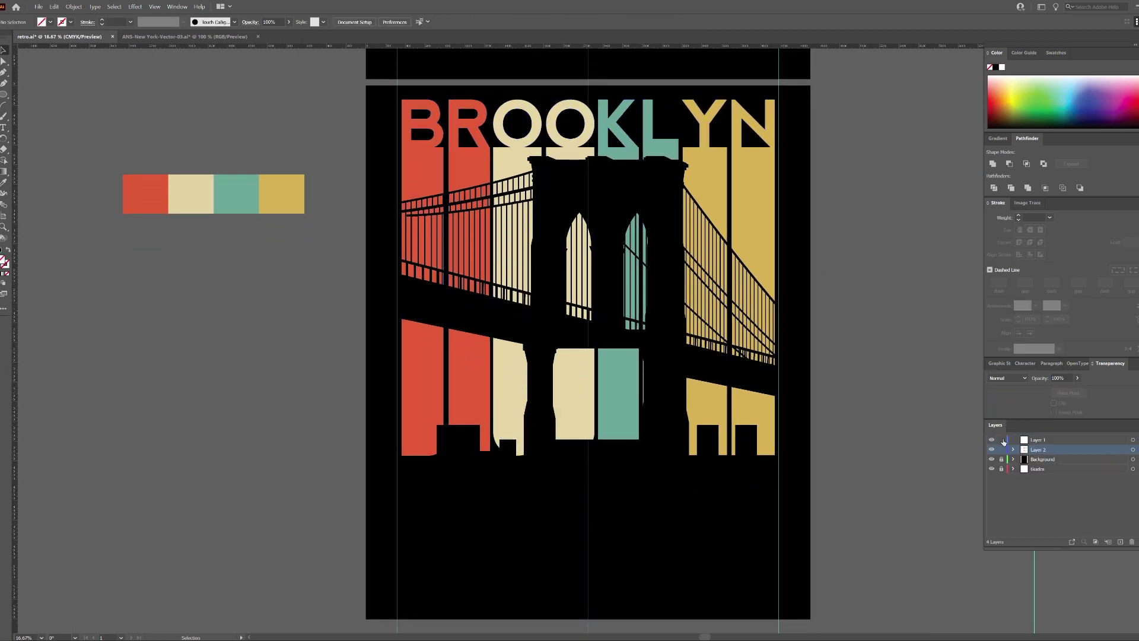
Step: Hide the Background layer, select the striped group, zoom in, and reopen its opacity mask
{"action": "left_click", "coordinate": [991, 459]}
{"action": "left_click", "coordinate": [407, 297]}
{"action": "key", "text": "ctrl+plus"}
{"action": "key", "text": "ctrl+plus"}
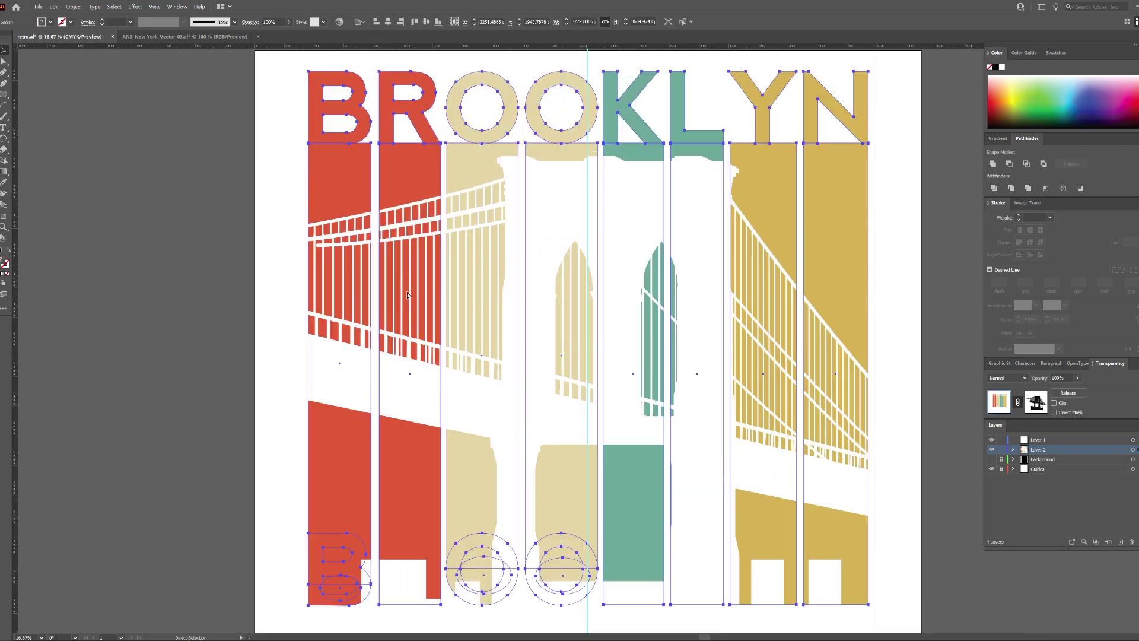
{"action": "key", "text": "p"}
{"action": "left_click", "coordinate": [1036, 404]}
Step: Draw a short path at the left cable end, eyedropper the railing stroke, set 21 pt
{"action": "left_click", "coordinate": [234, 213]}
{"action": "left_click_drag", "start_coordinate": [209, 214], "coordinate": [205, 214]}
{"action": "key", "text": "v"}
{"action": "key", "text": "i"}
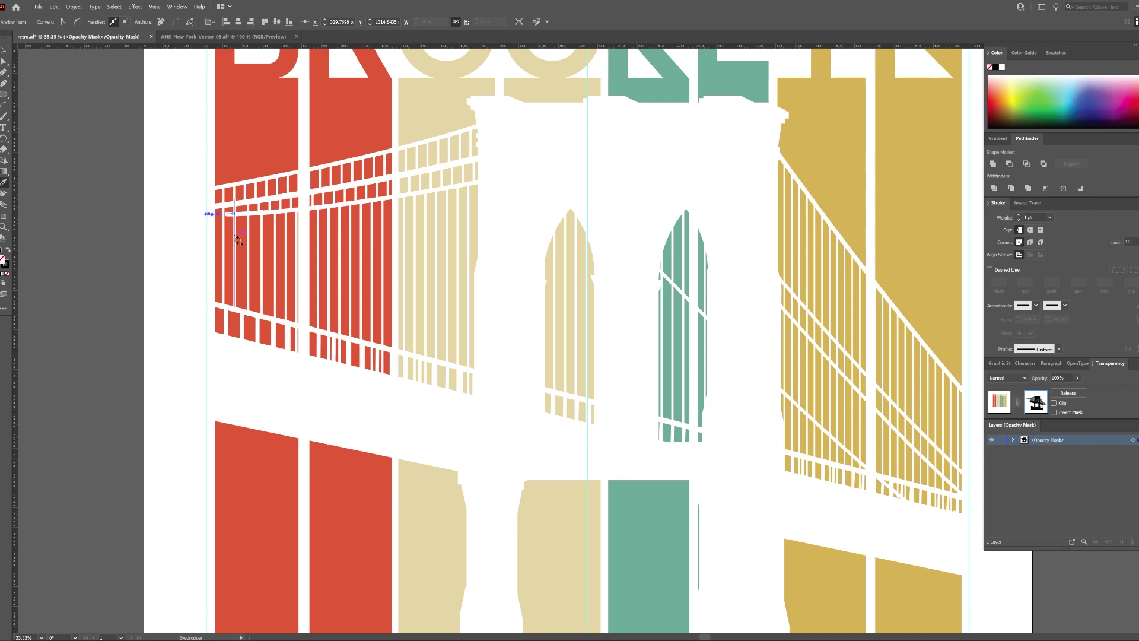
{"action": "left_click", "coordinate": [248, 242]}
{"action": "key", "text": "v"}
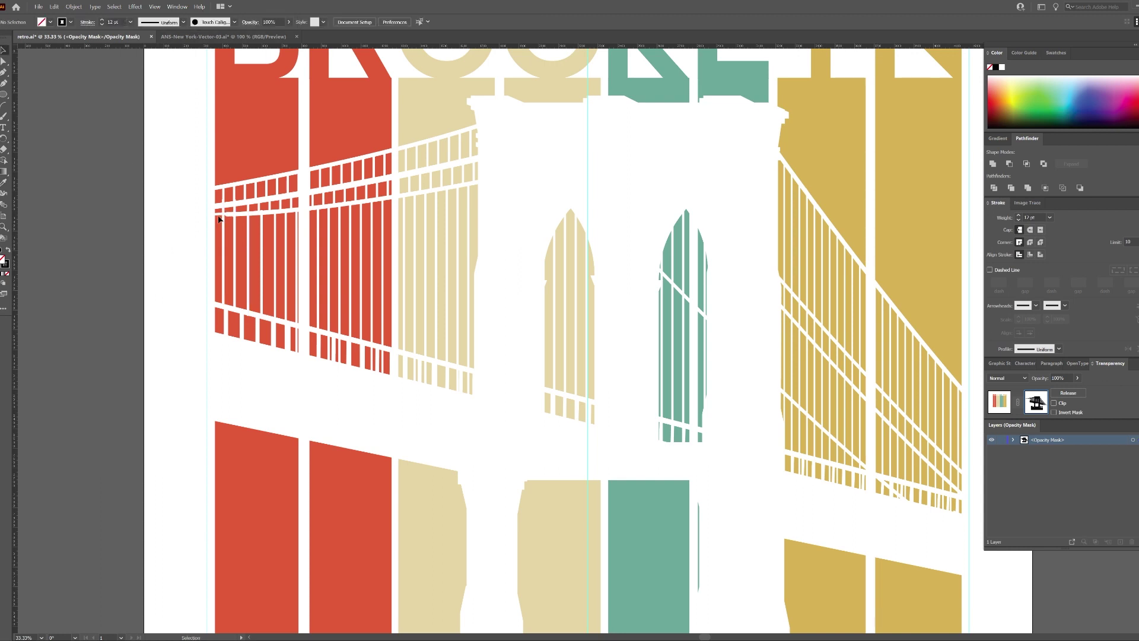
{"action": "left_click", "coordinate": [102, 20]}
{"action": "left_click", "coordinate": [184, 207]}
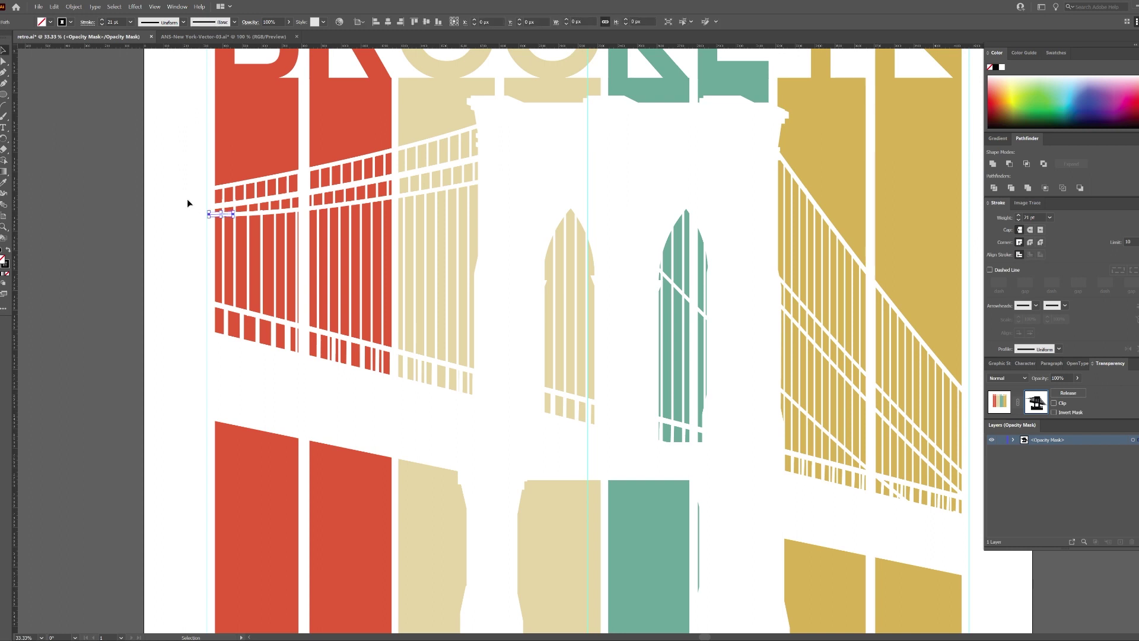
Step: Export the artwork as a PNG named retro via File > Export > Export As
{"action": "key", "text": "a"}
{"action": "key", "text": "ctrl+minus"}
{"action": "key", "text": "ctrl+minus"}
{"action": "scroll", "coordinate": [441, 291], "scroll_direction": "down", "scroll_amount": 3}
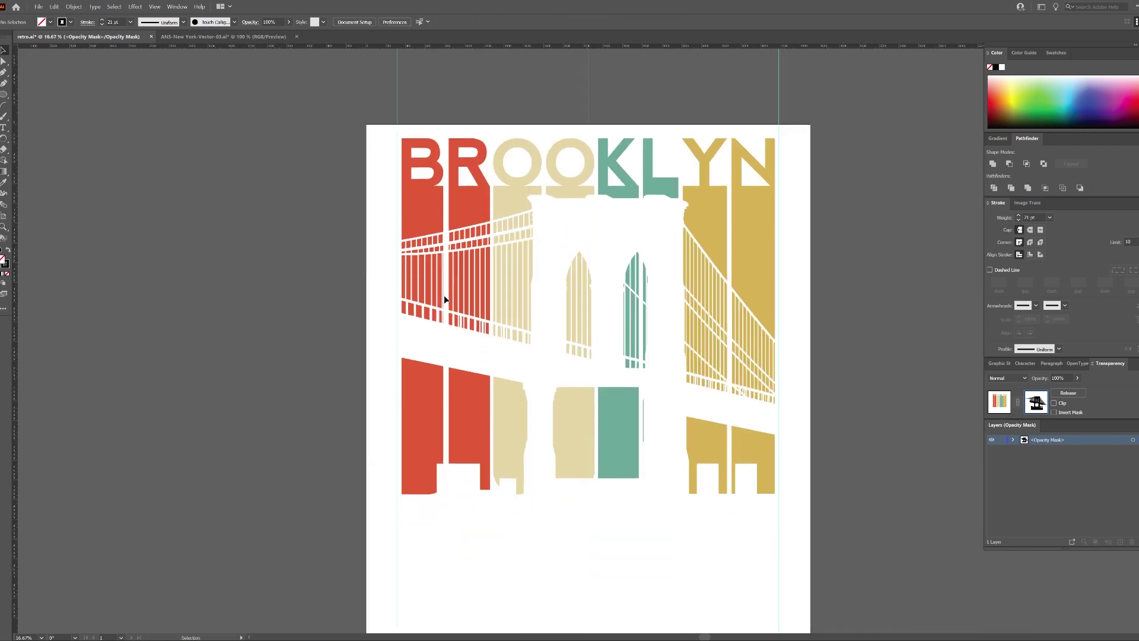
{"action": "scroll", "coordinate": [446, 302], "scroll_direction": "down", "scroll_amount": 1}
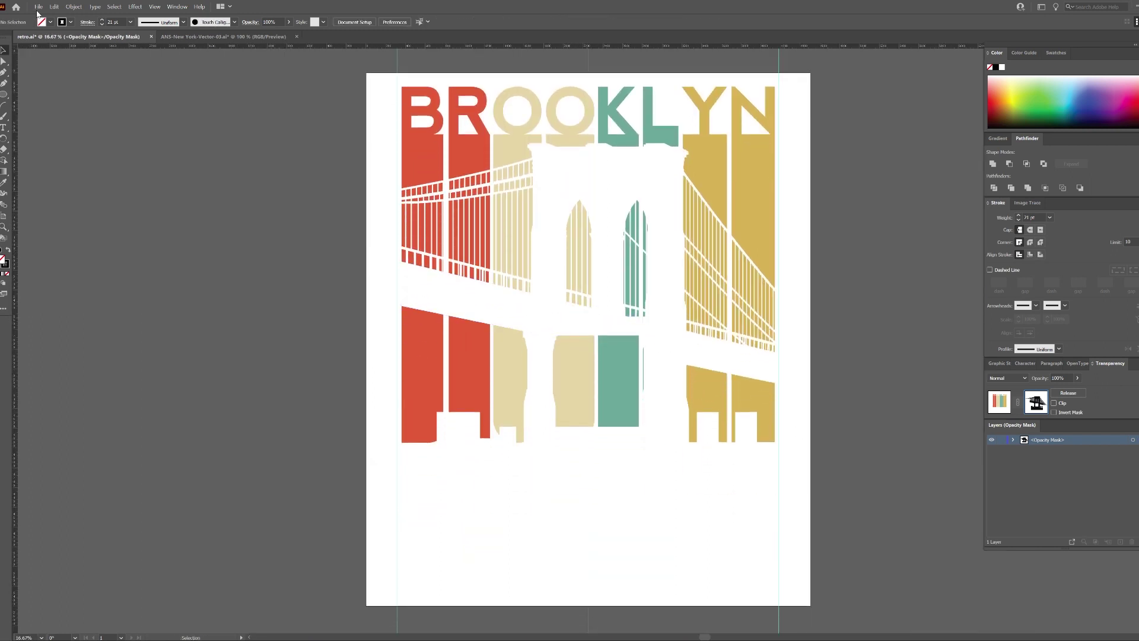
{"action": "left_click", "coordinate": [38, 7]}
{"action": "mouse_move", "coordinate": [93, 195]}
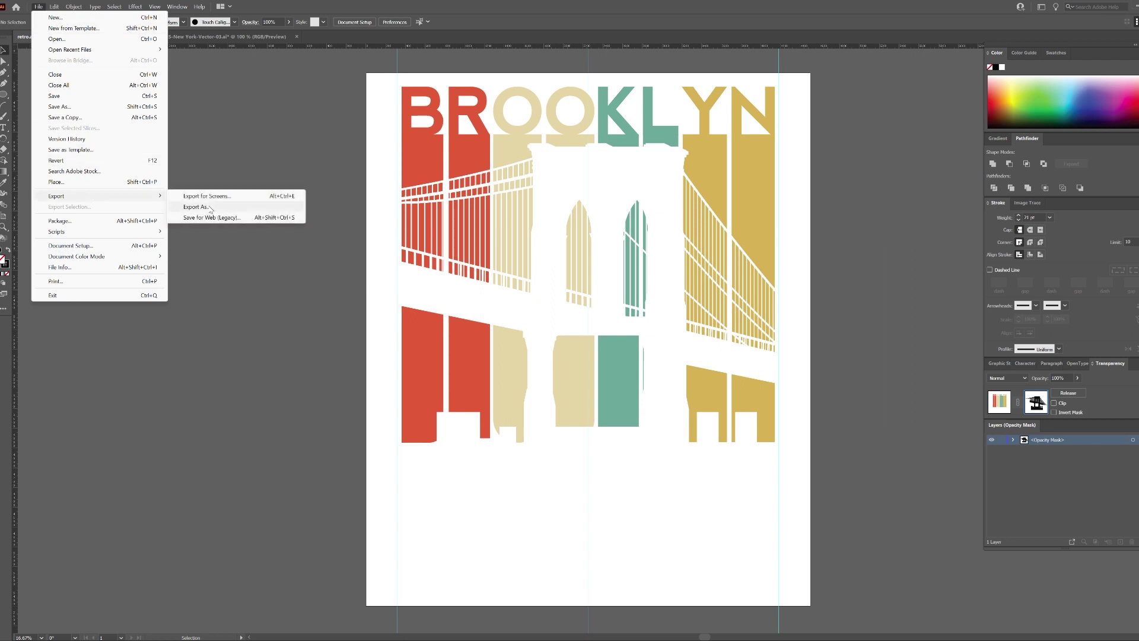
{"action": "left_click", "coordinate": [209, 209]}
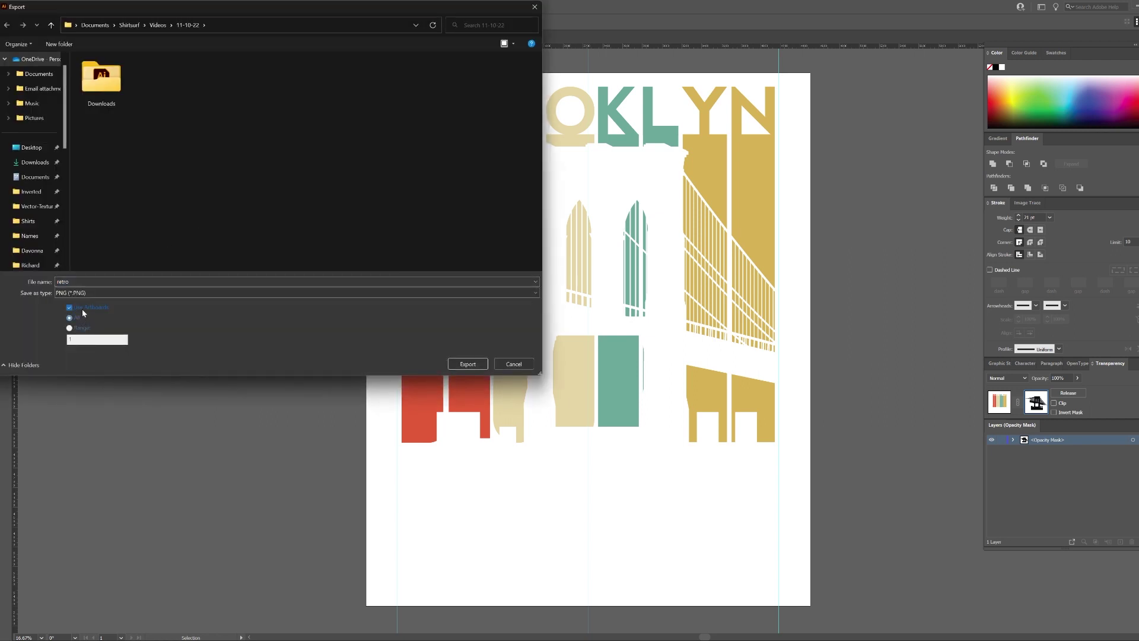
{"action": "key", "text": "Return"}
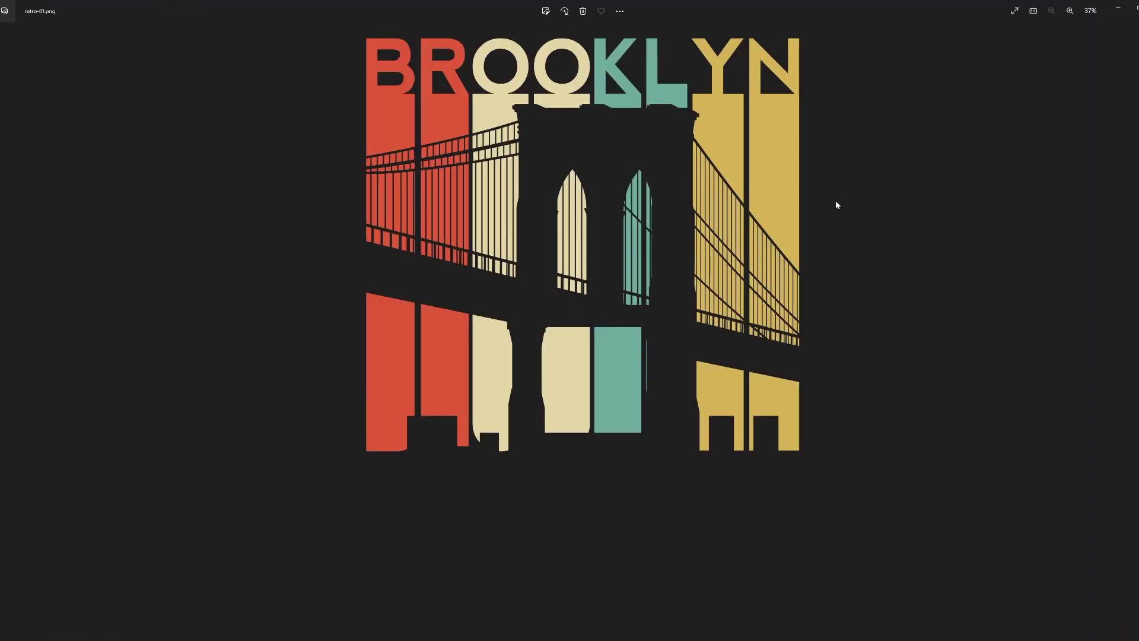
Step: Zoom in on retro-01.png in Photos to inspect the BROOKLYN bars on black
{"action": "scroll", "coordinate": [738, 251], "scroll_direction": "up", "scroll_amount": 3}
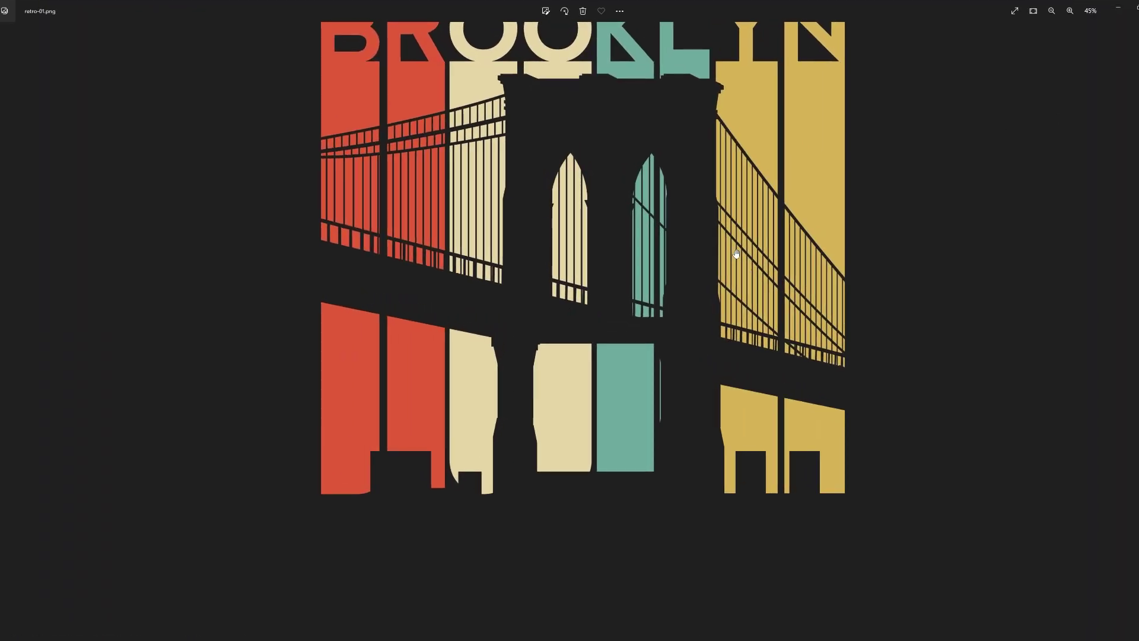